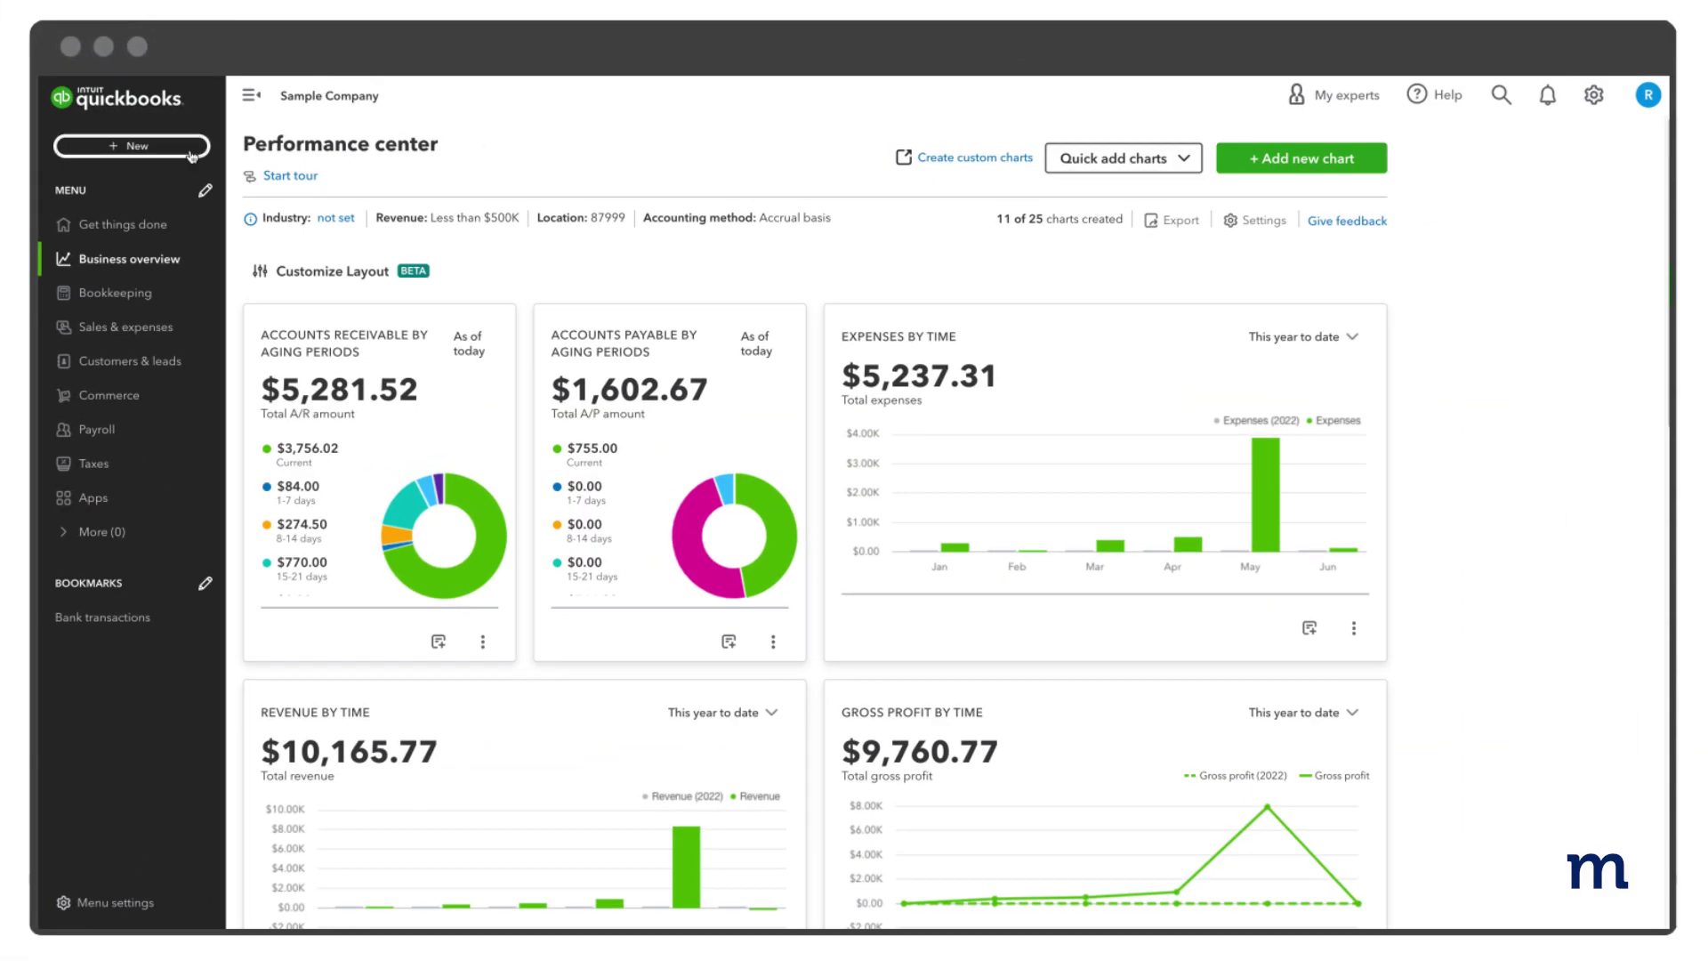
Step: Create a new refund receipt for customer Pye's Cakes, auto-filling its email and billing address
left_click(190, 152)
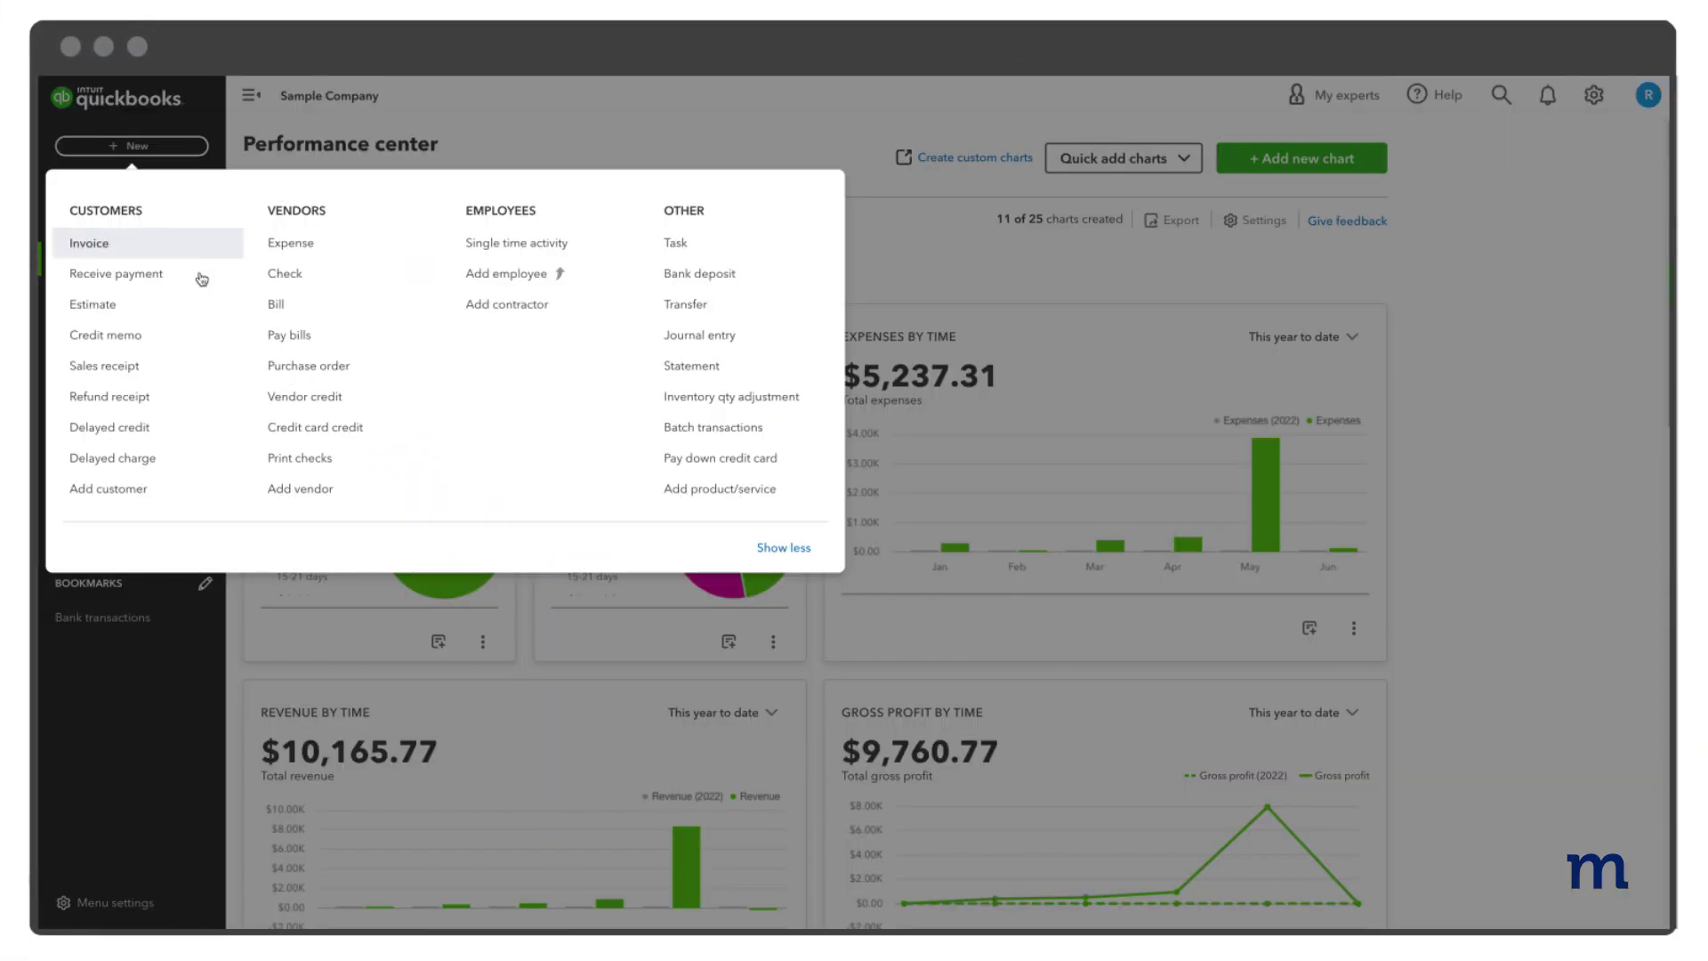
left_click(194, 395)
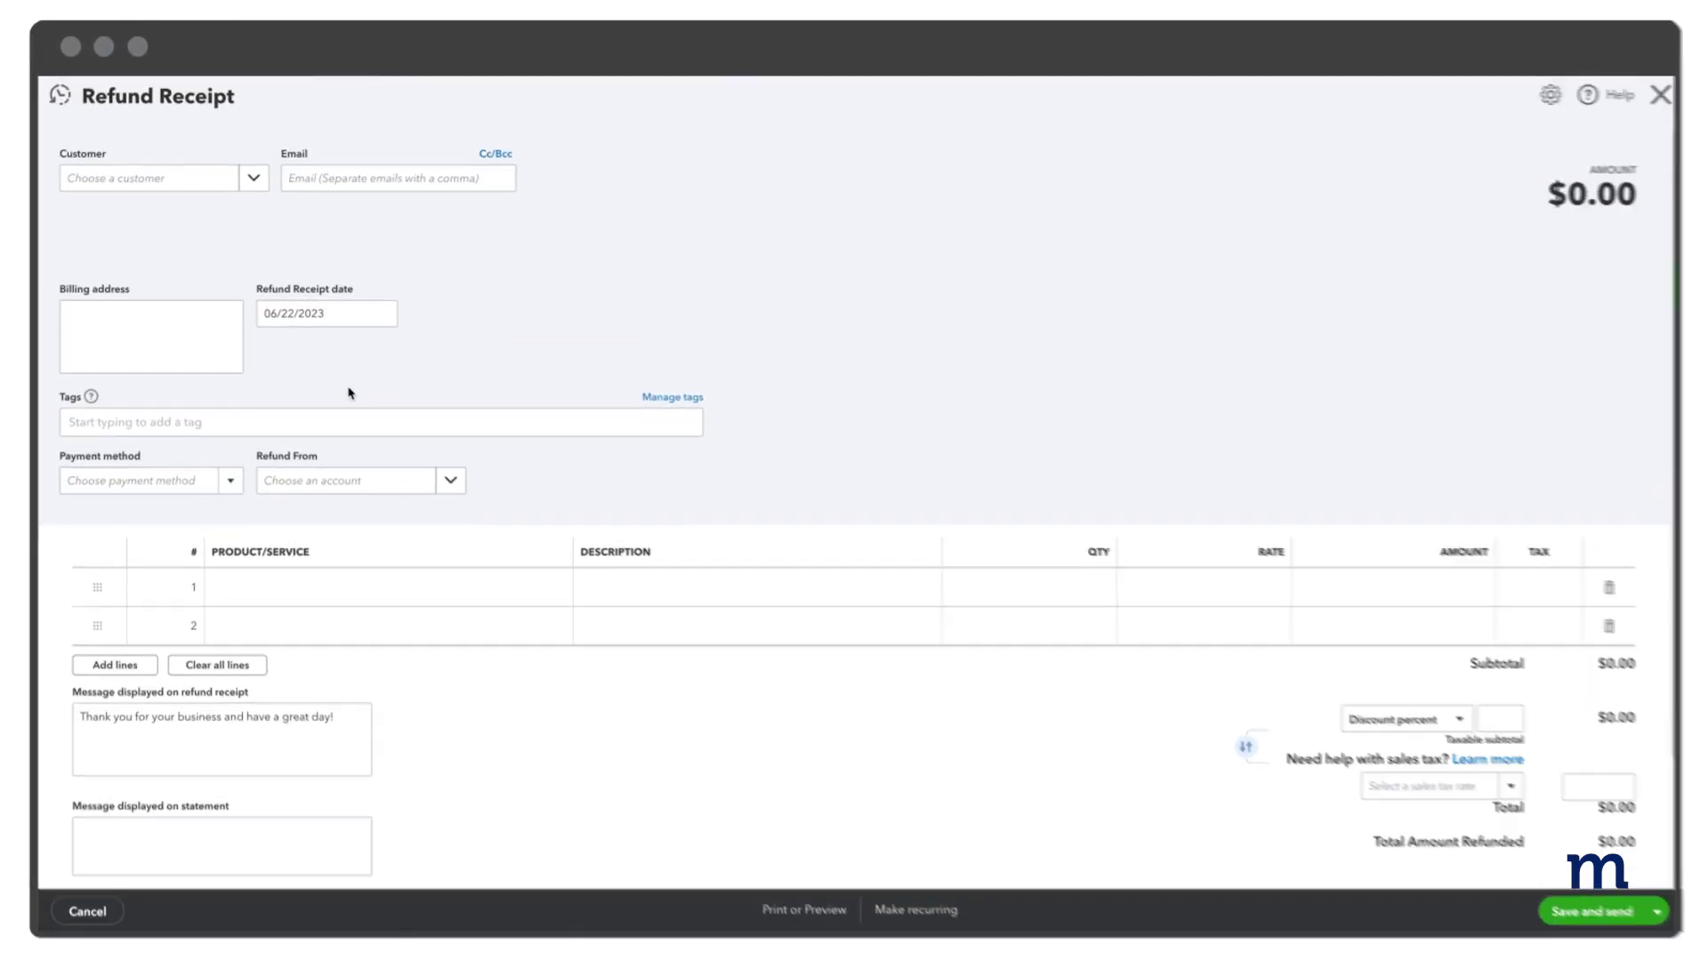
left_click(392, 263)
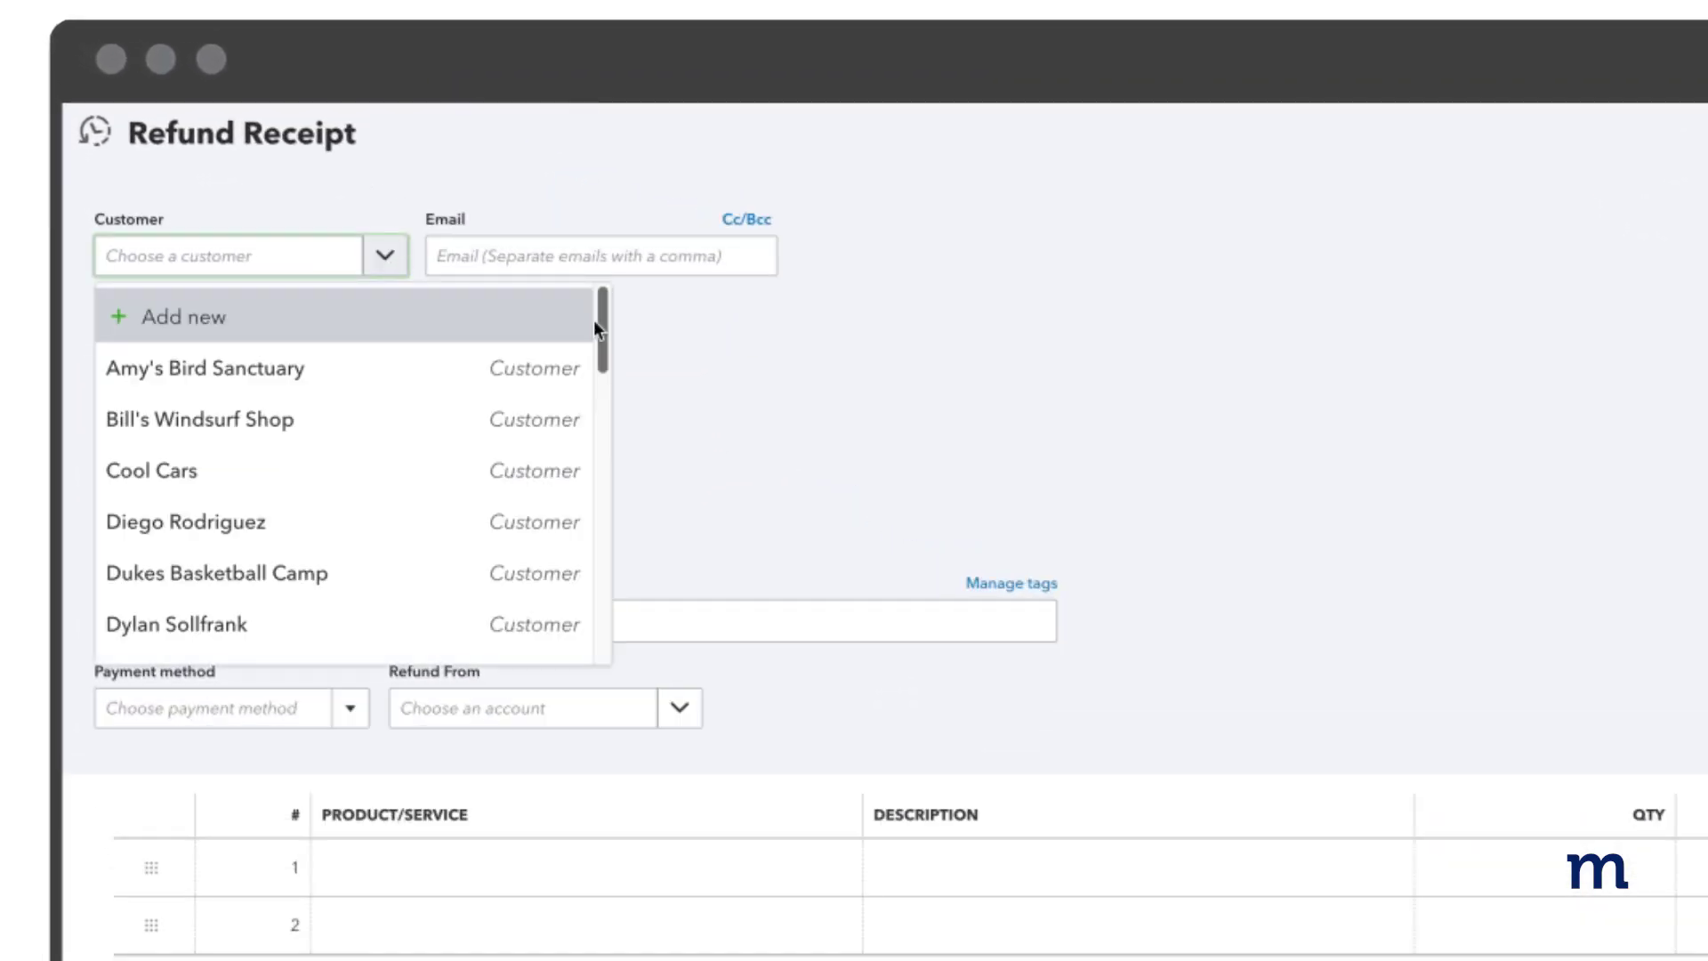
scroll(357, 513, "down", 5)
left_click(357, 512)
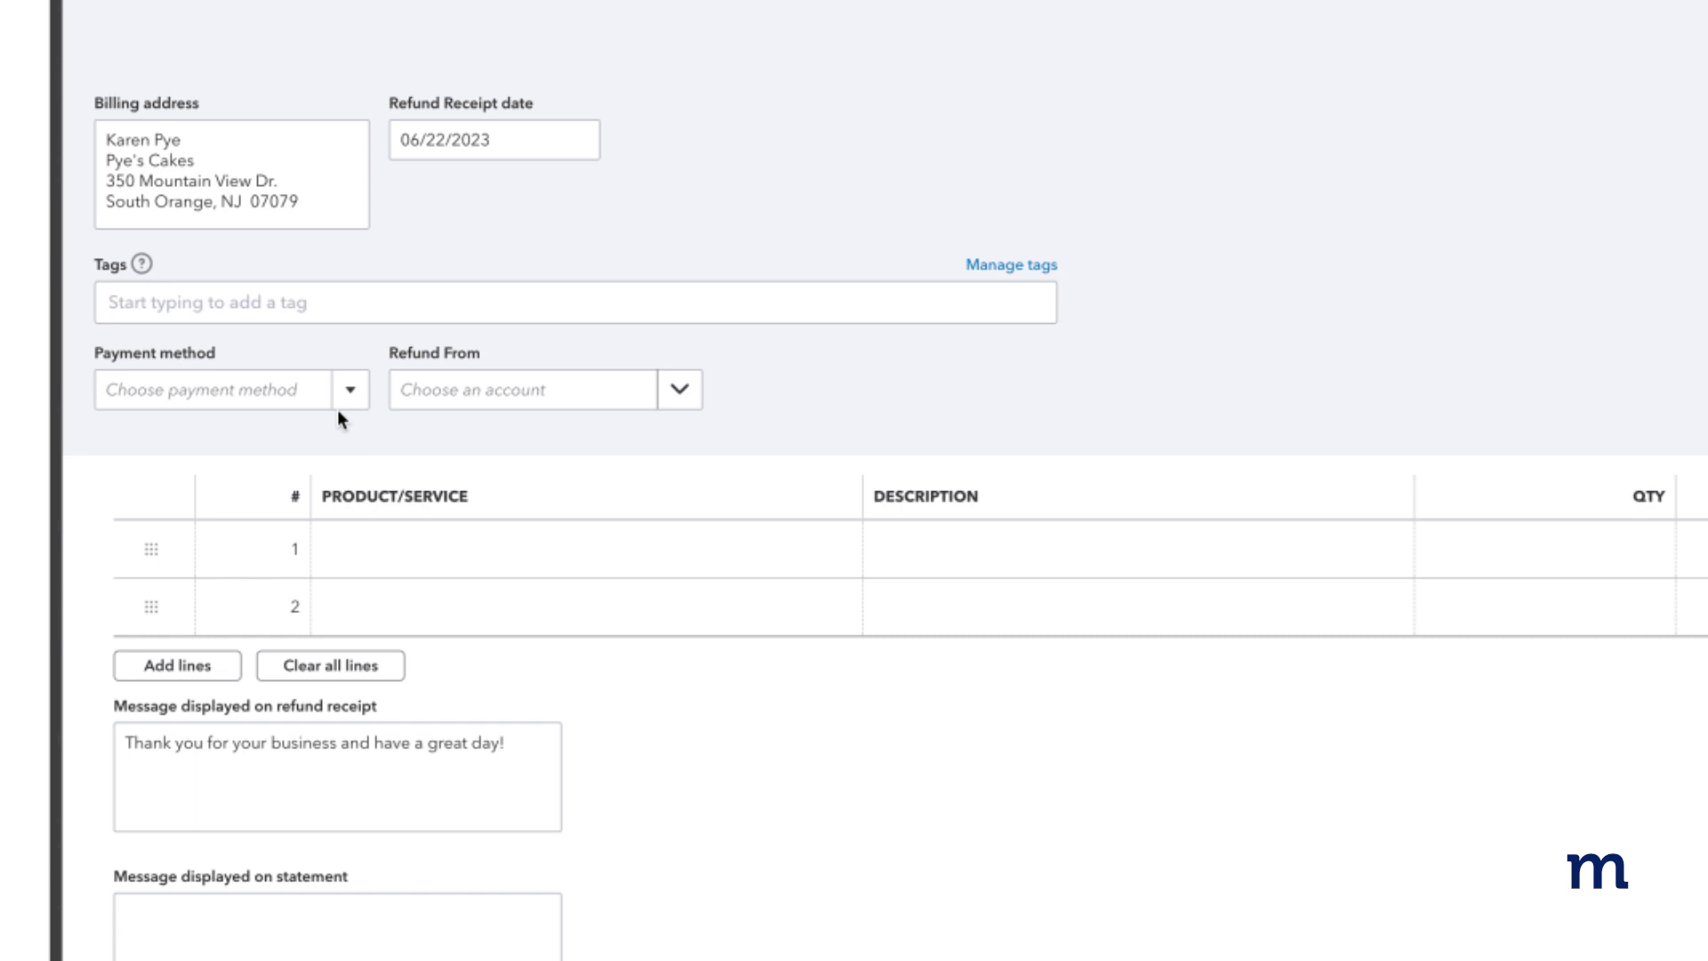
left_click(349, 392)
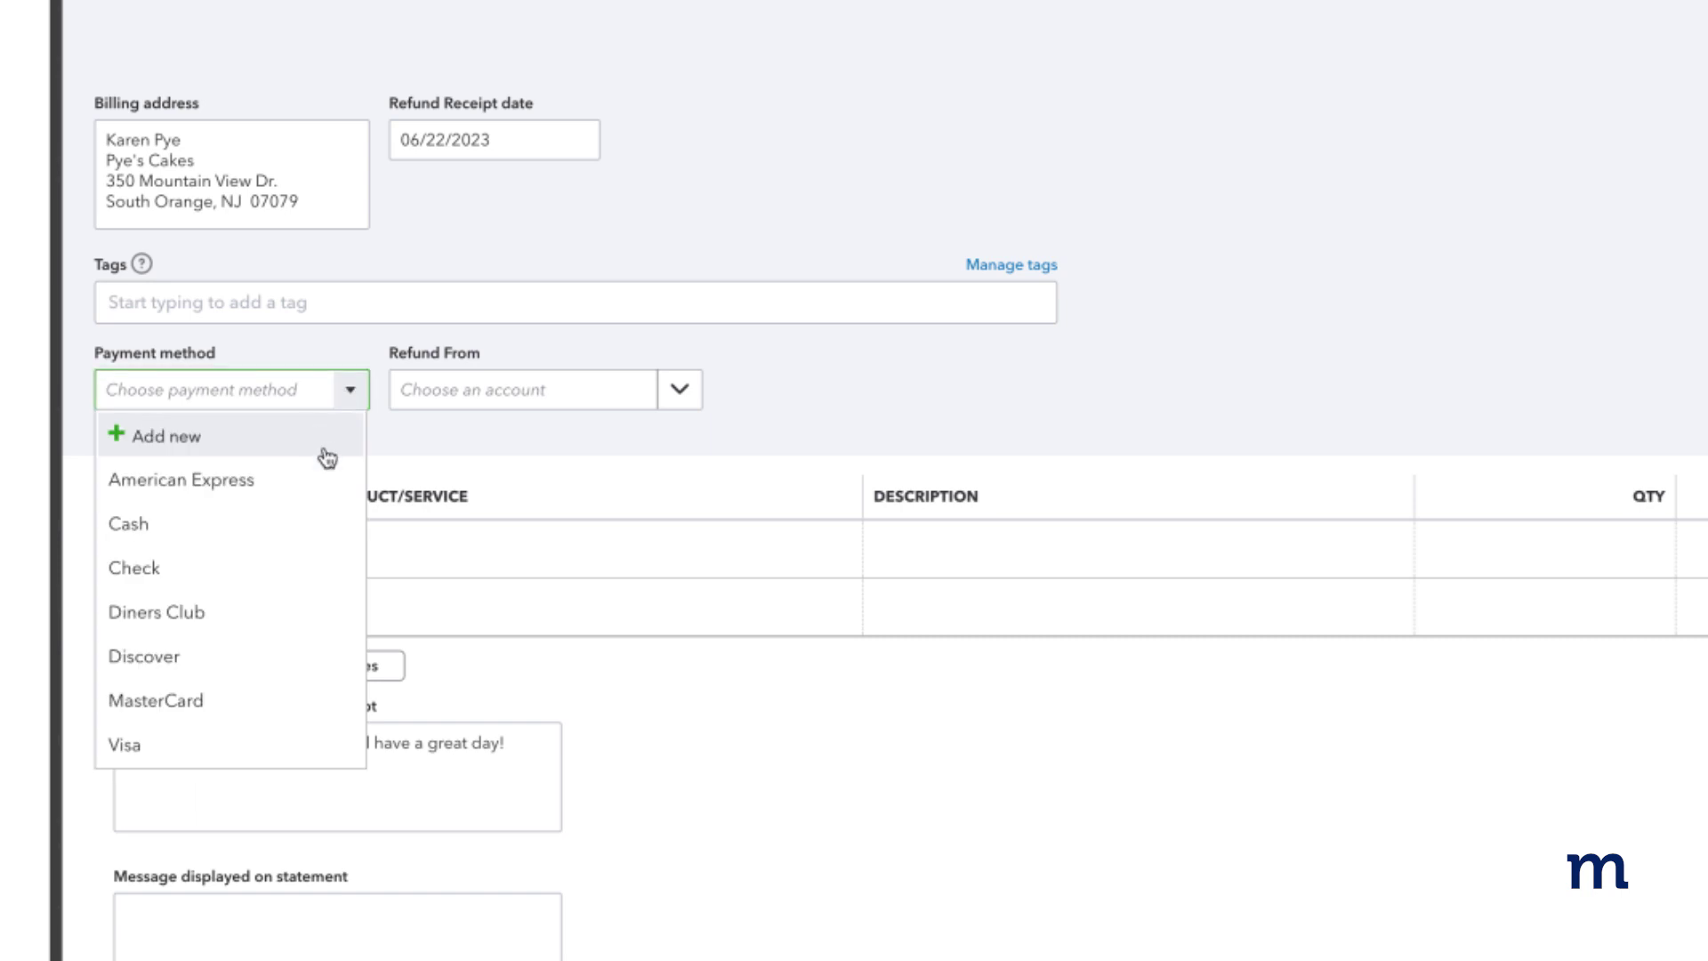
Step: Set the payment method to Check, refunded from the Checking account as check no. 72
left_click(320, 568)
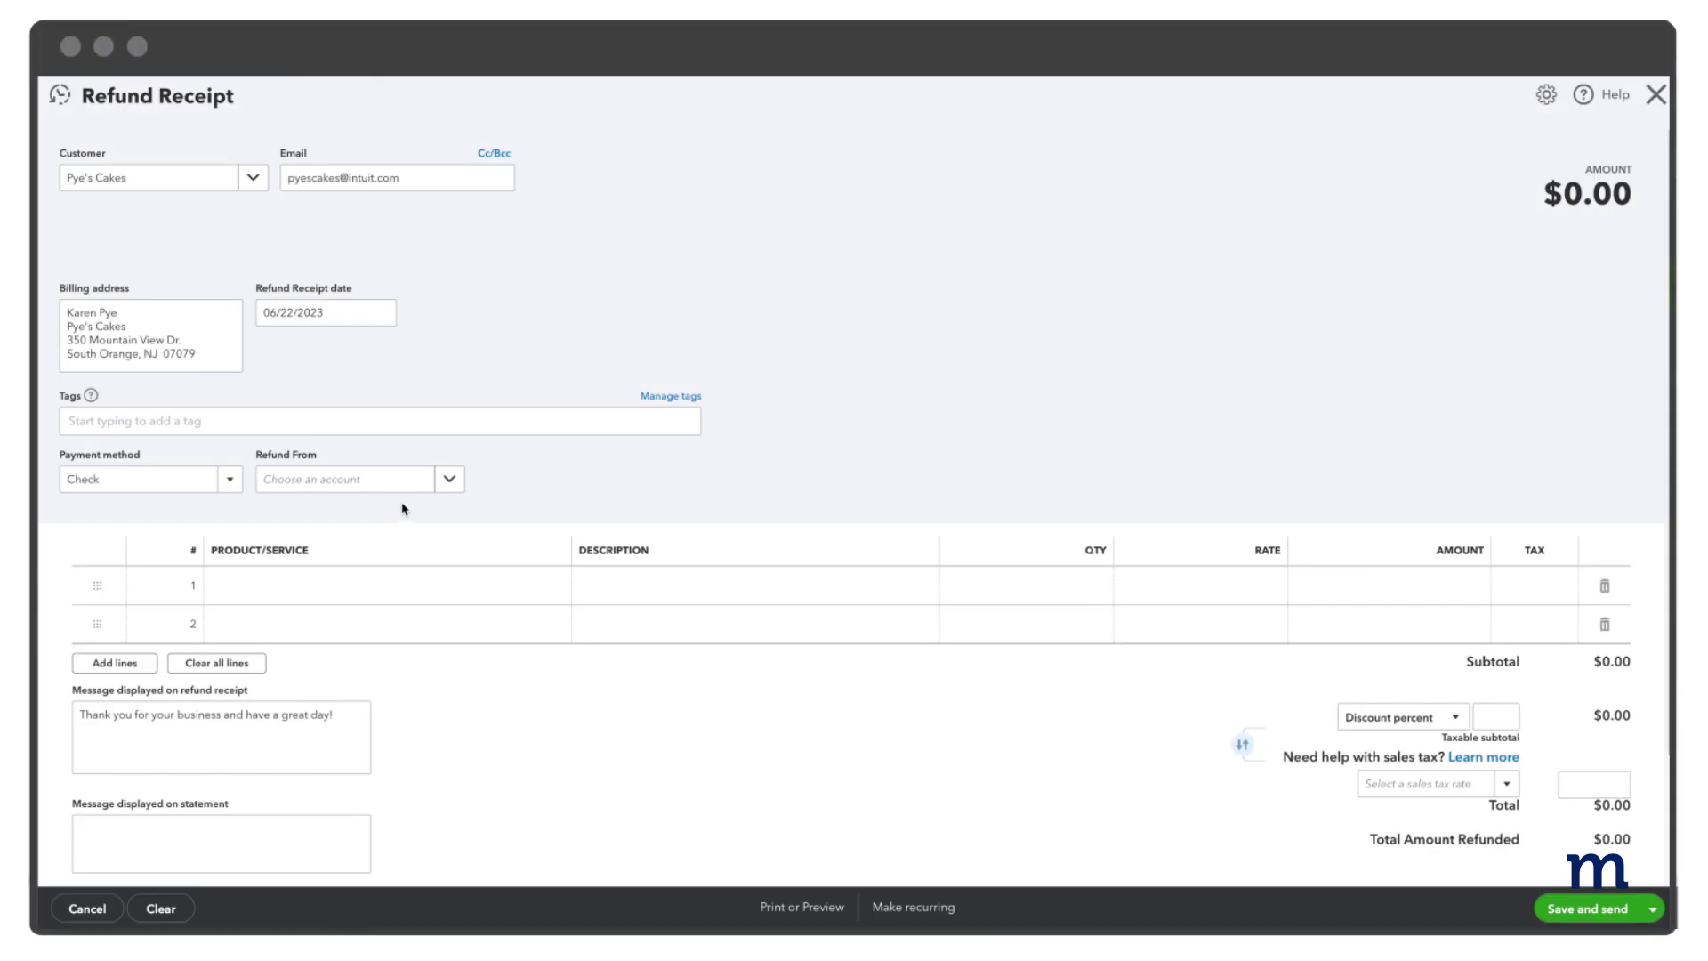
left_click(451, 481)
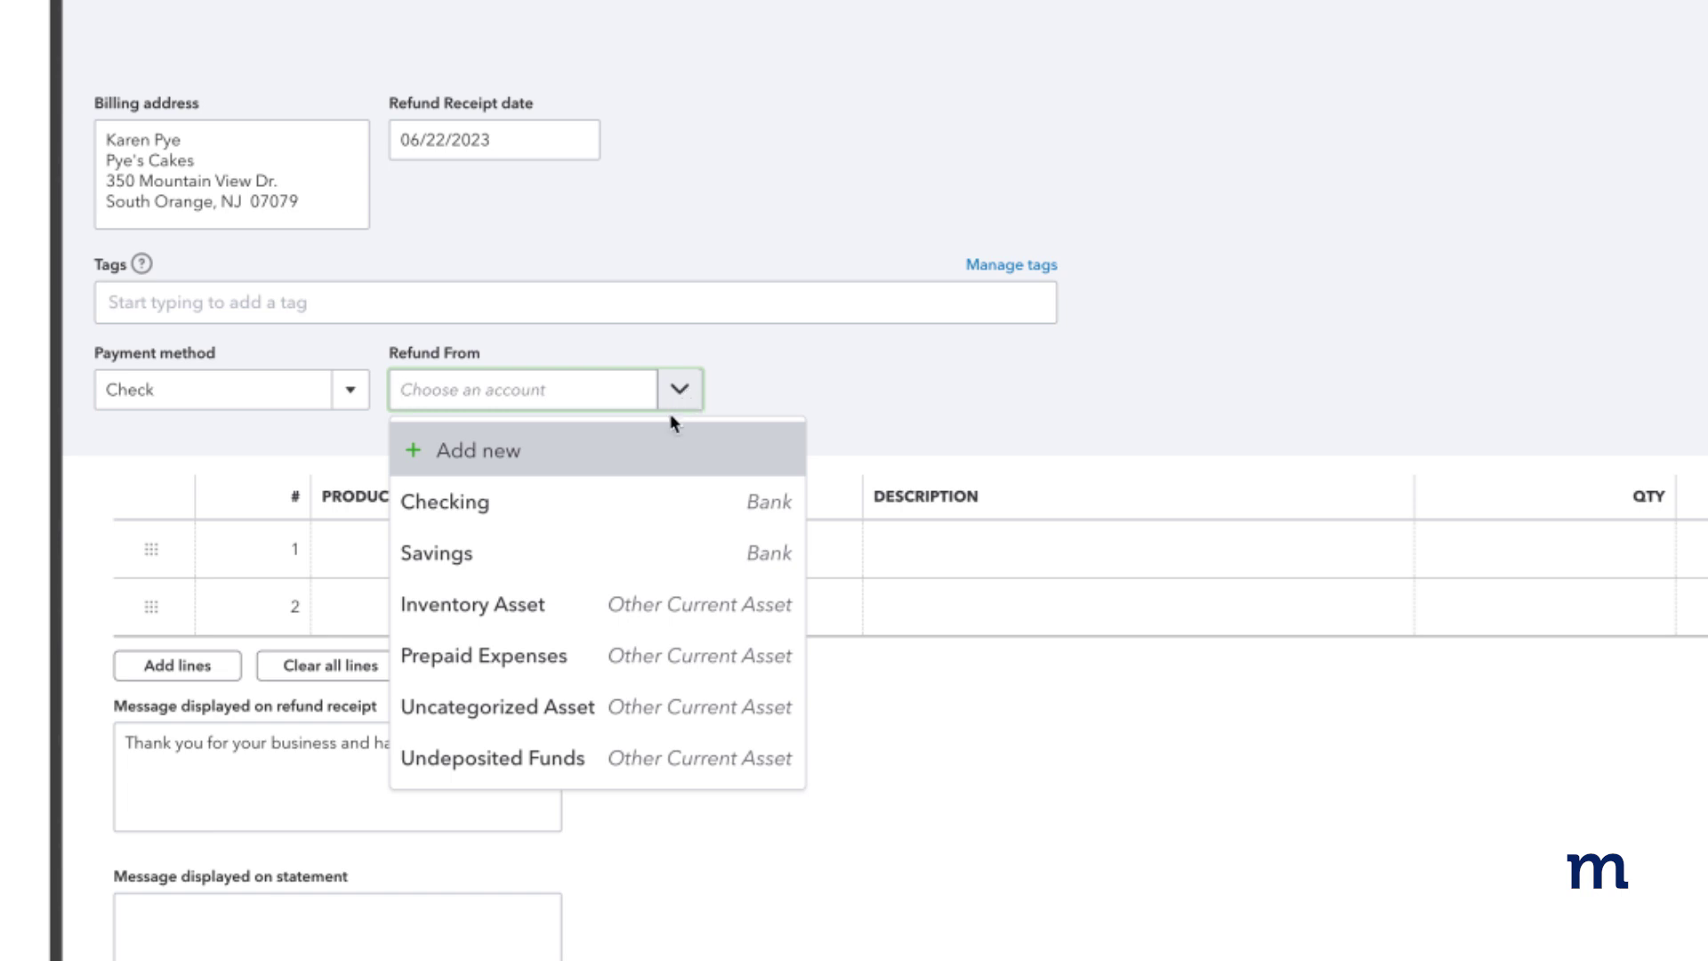
left_click(674, 514)
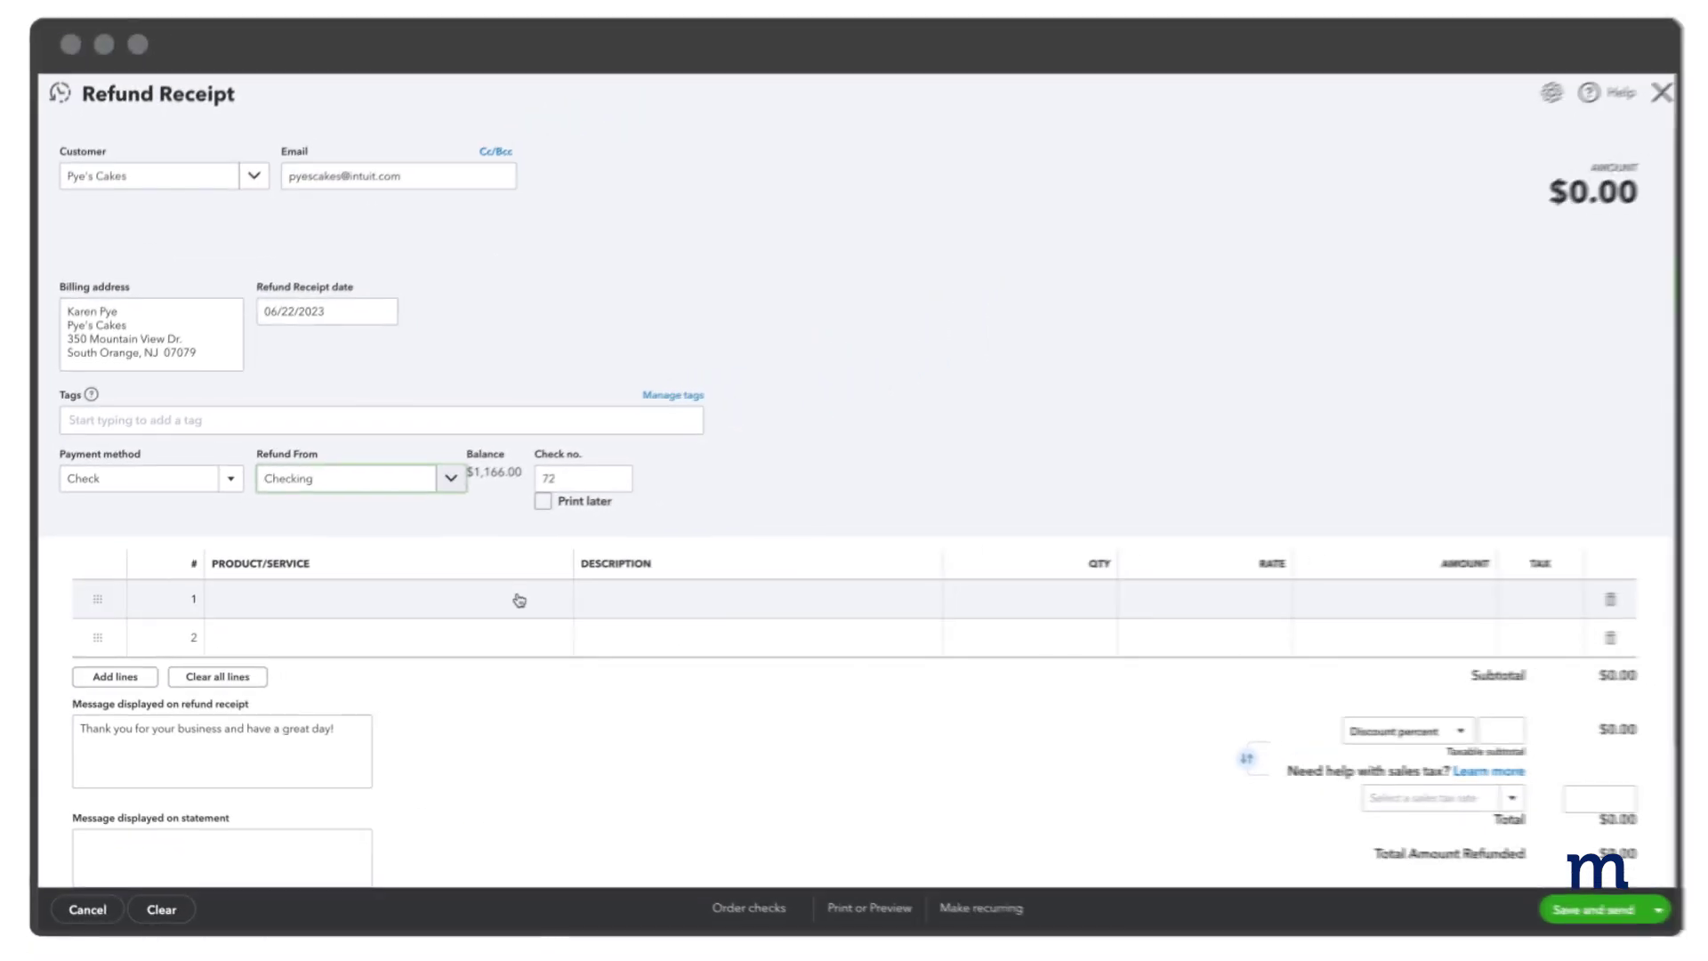
Step: Add Pest Control on line 1 with description 'Refund - Pest control was ineffective'
left_click(779, 575)
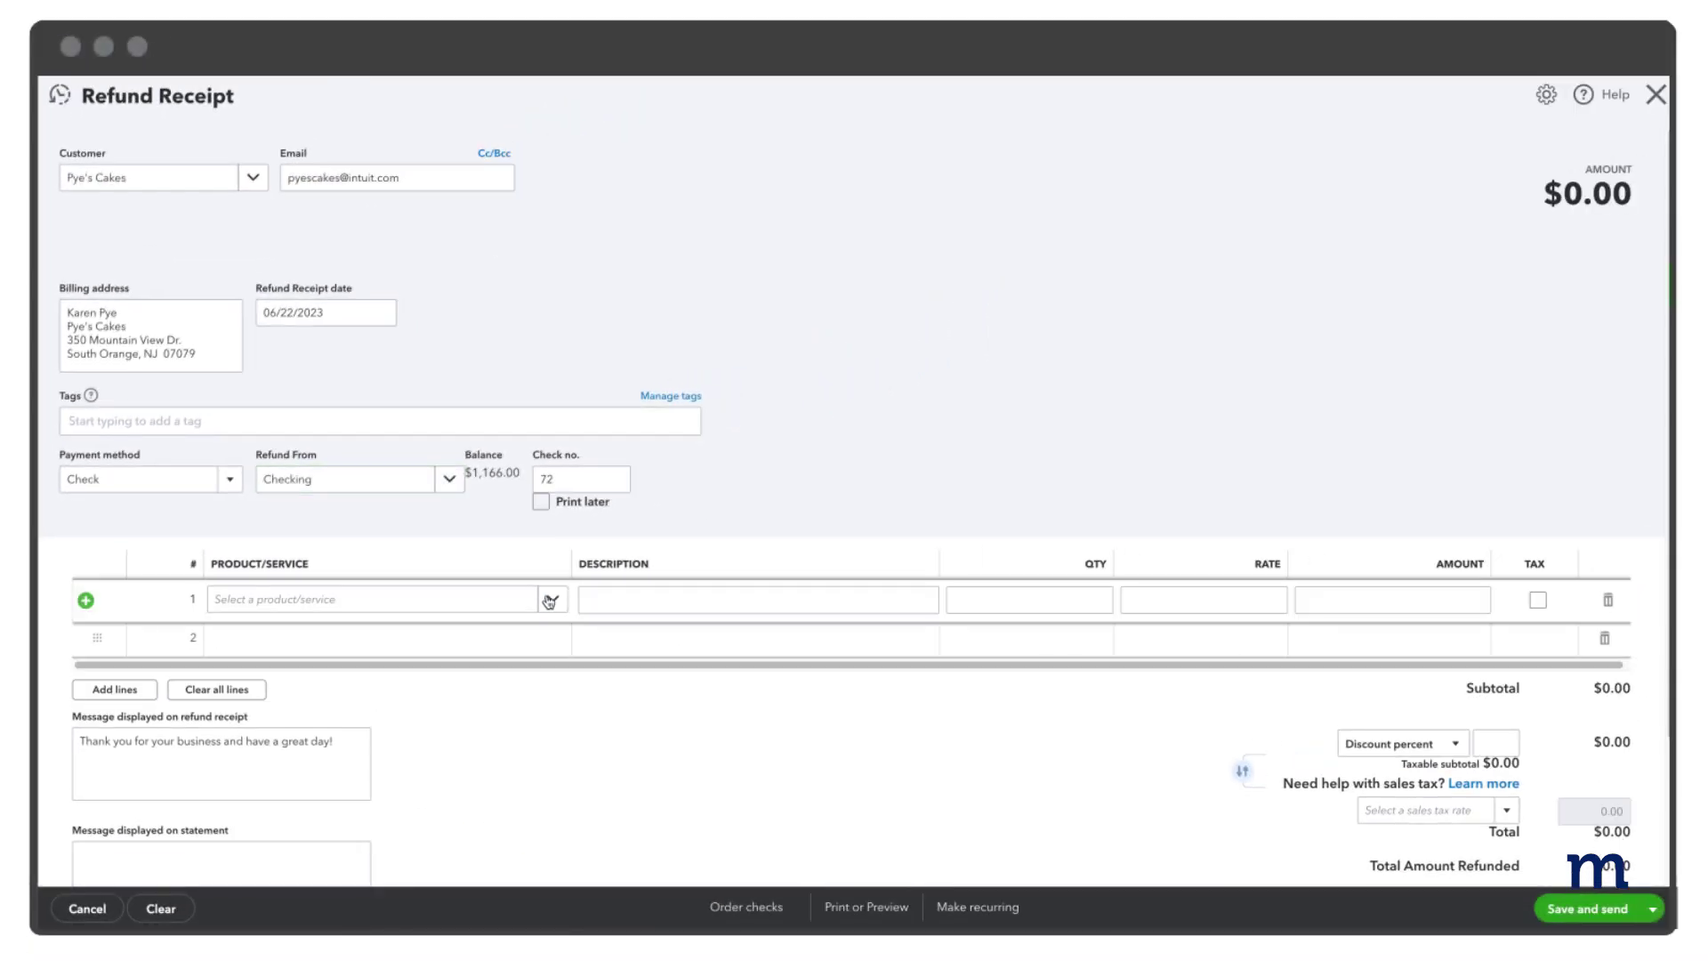
left_click(552, 599)
left_click_drag(811, 642, 806, 811)
scroll(806, 812, "down", 2)
left_click(356, 781)
left_click(714, 591)
type("Refund - Pest control was ineffective")
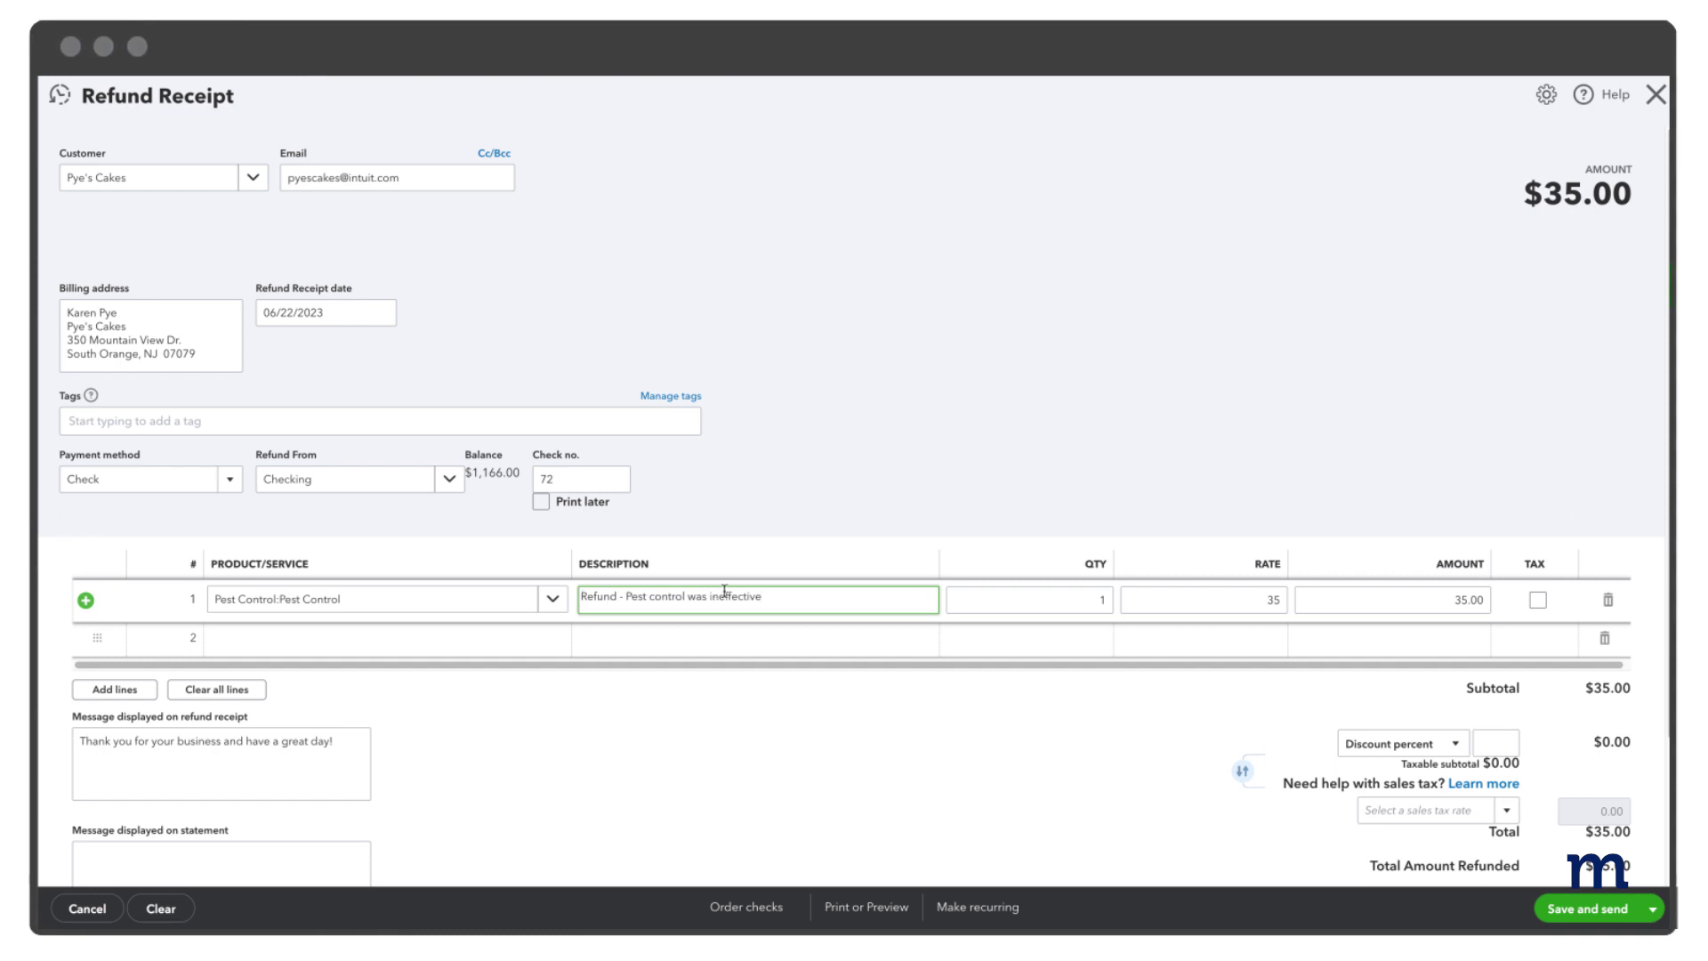
left_click(894, 551)
Step: Set the line quantity to 2.5 for $87.50, then save and close the receipt
left_click(1079, 586)
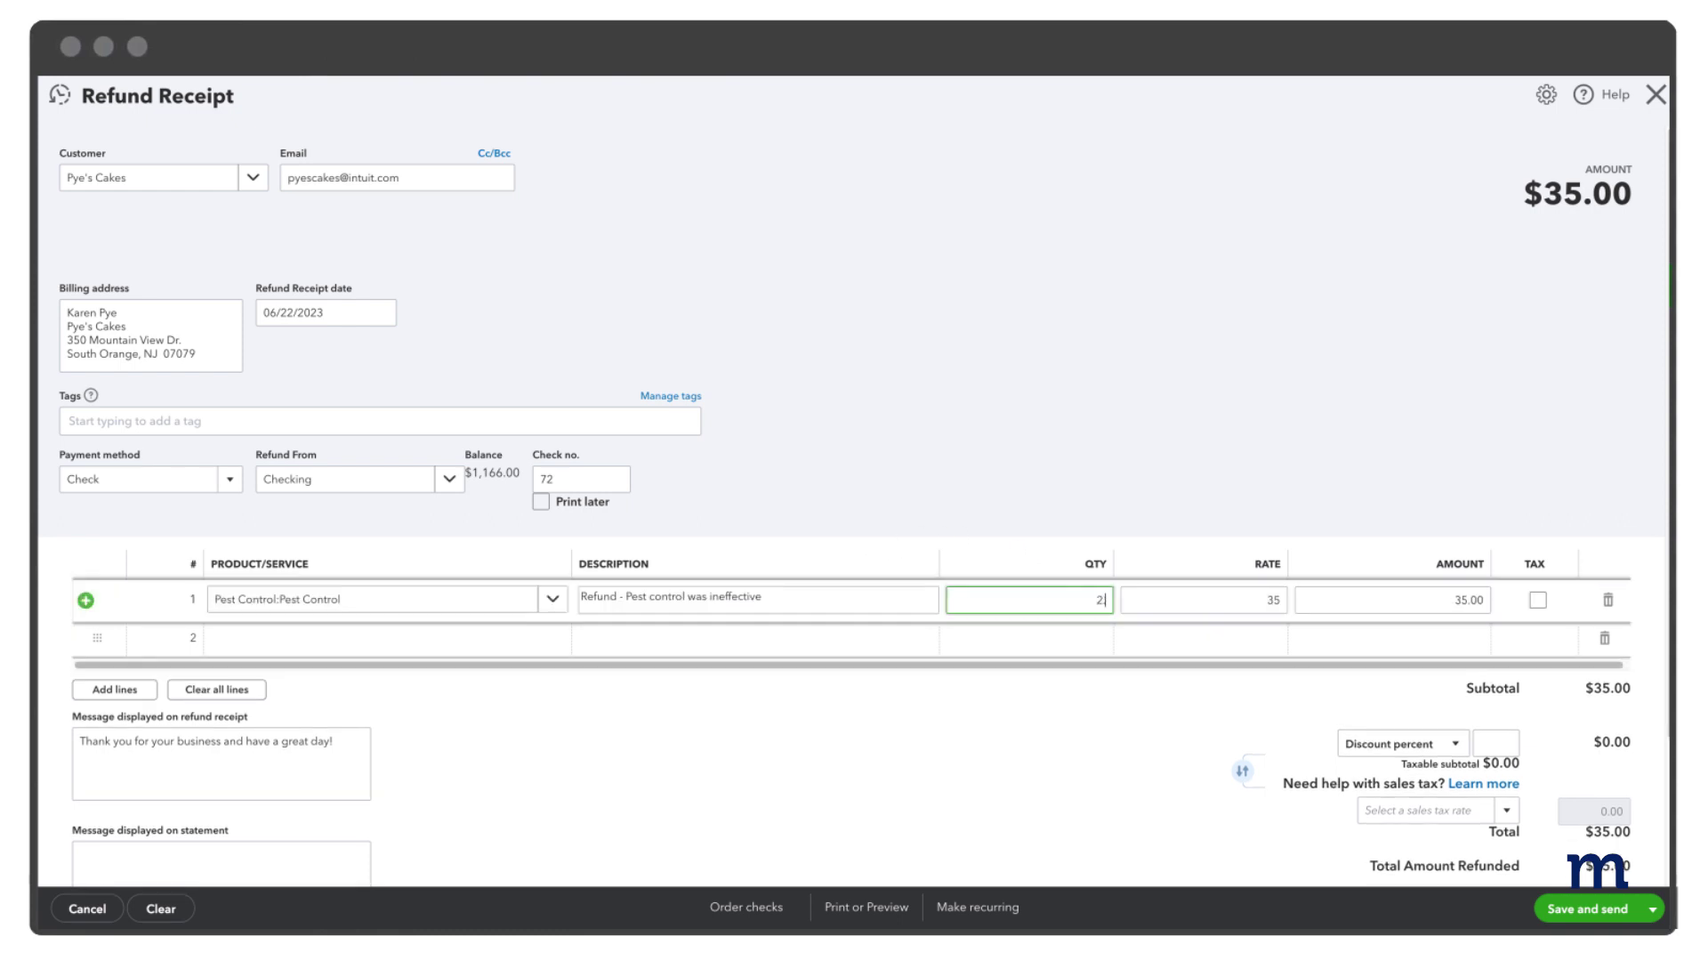
type("2.5")
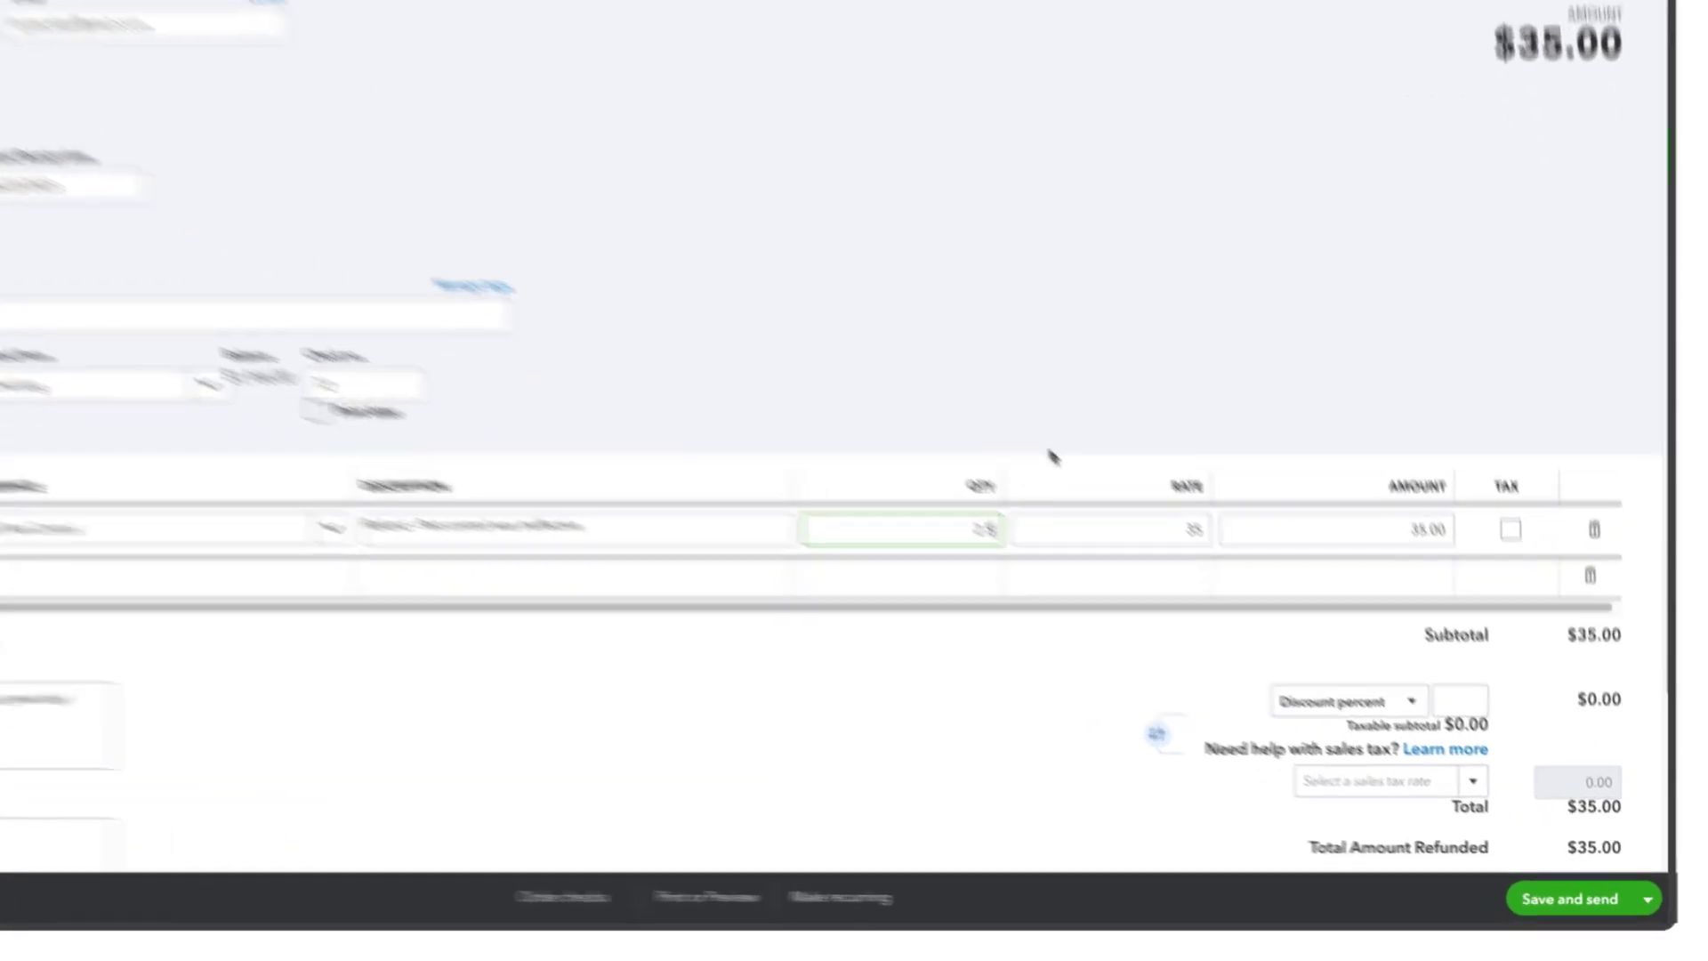
left_click(1429, 511)
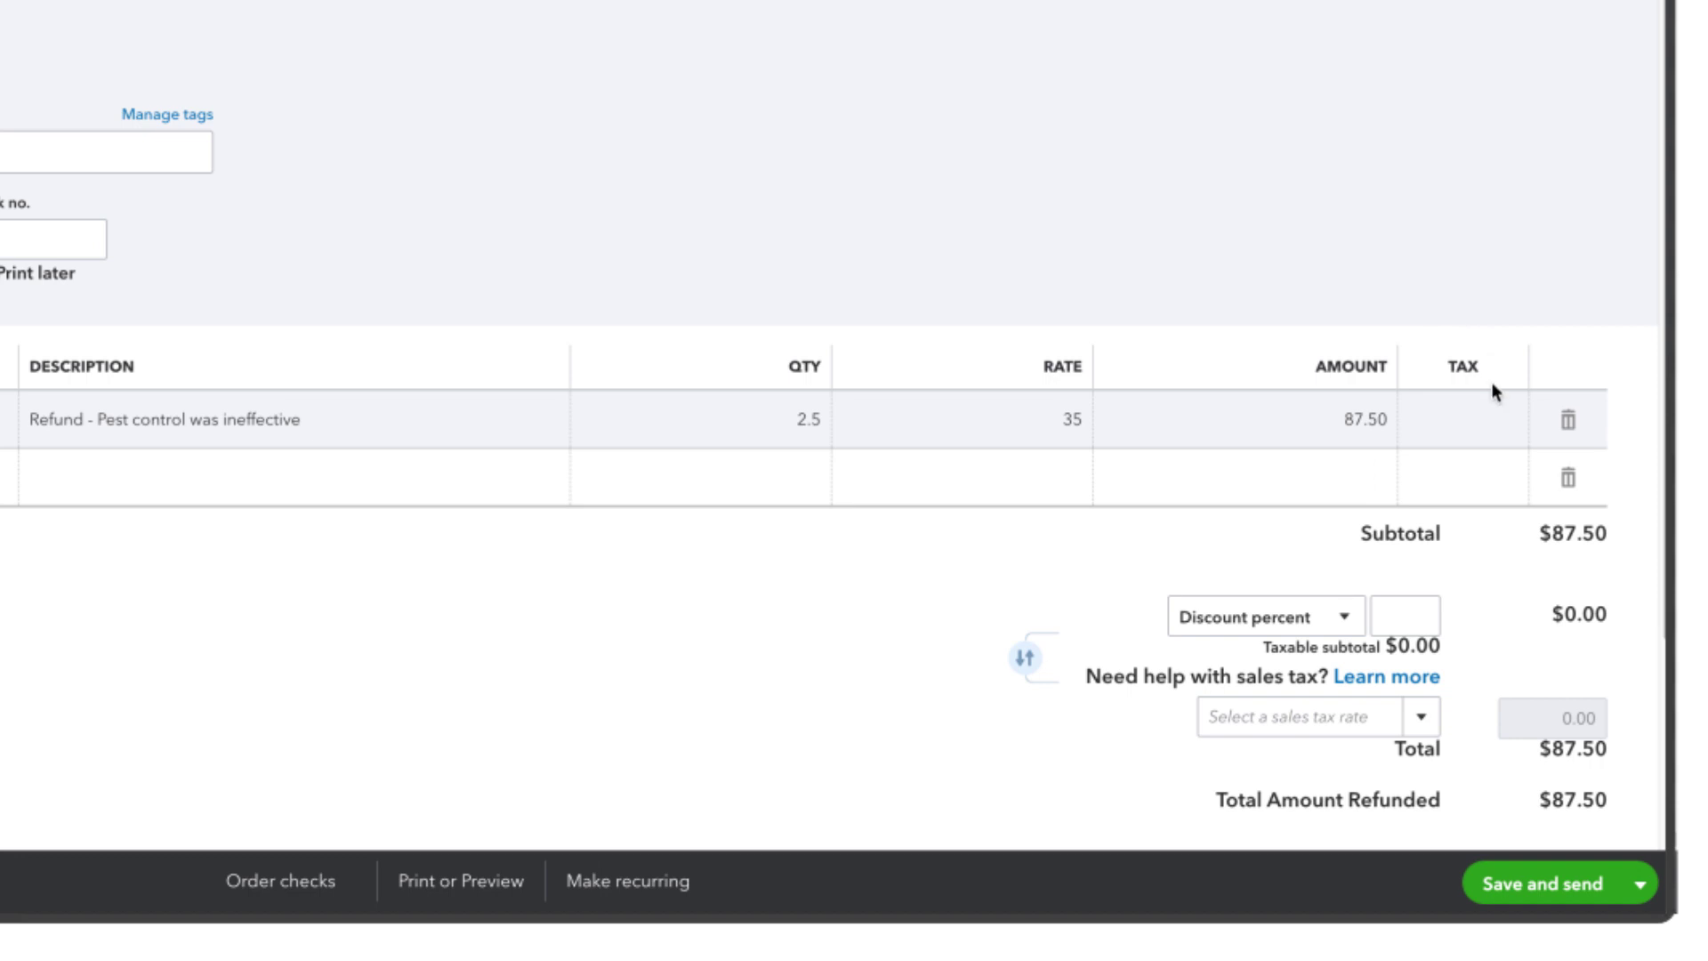
left_click(1494, 422)
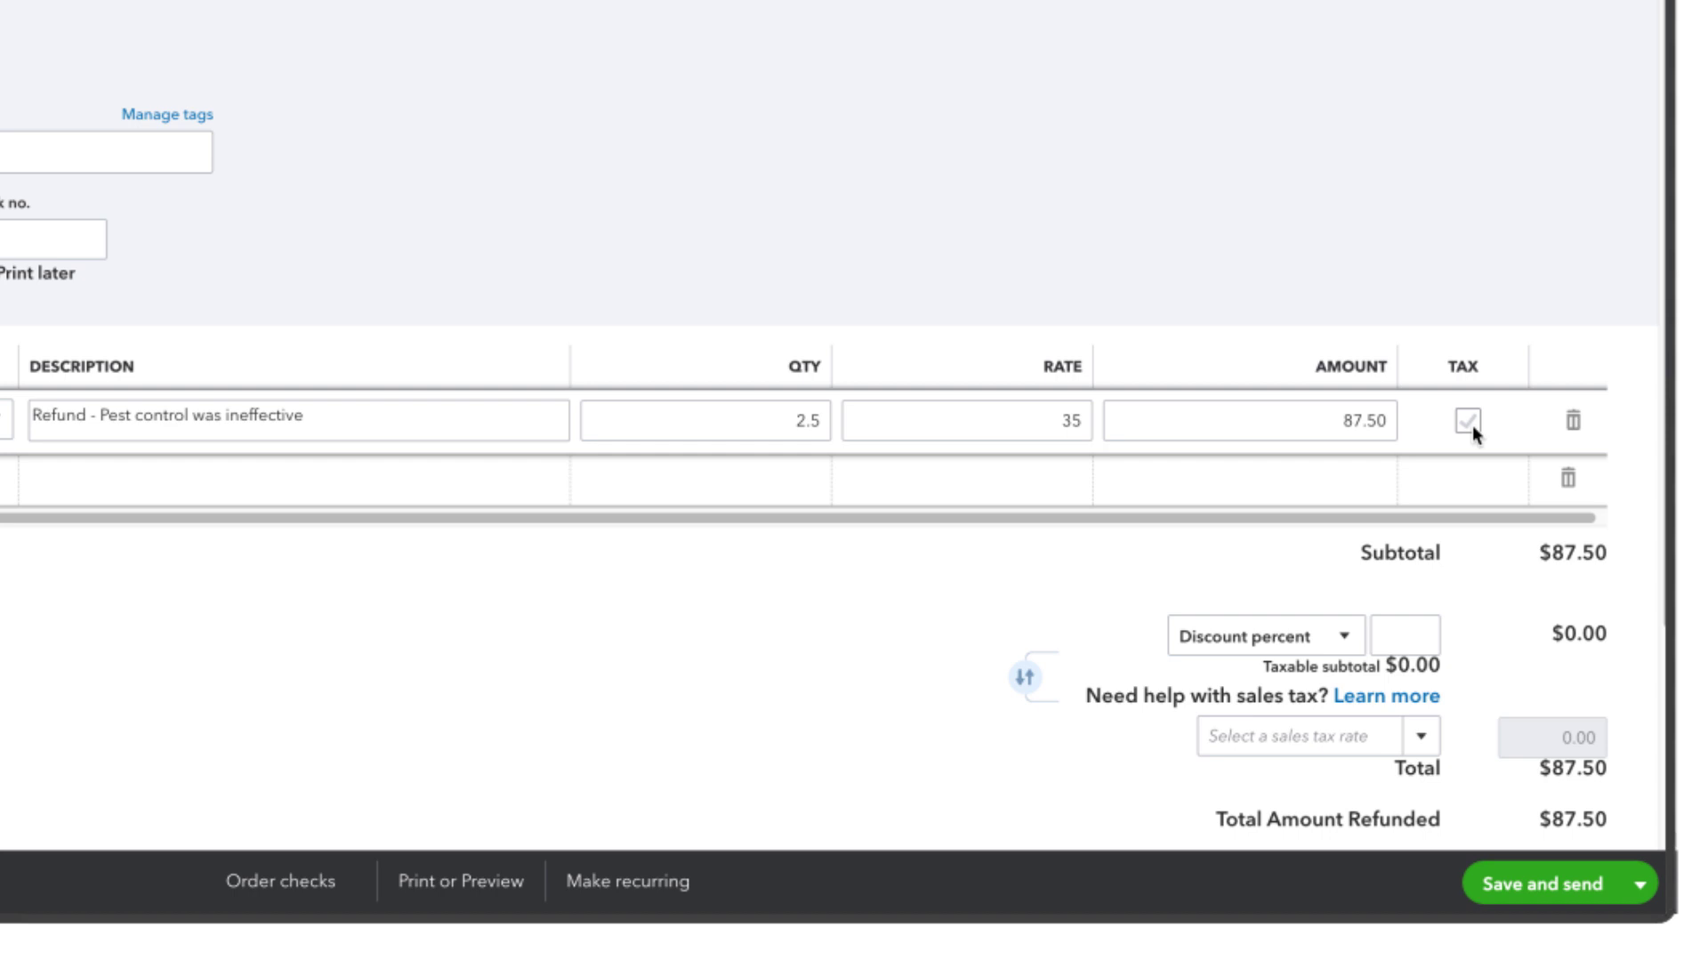
left_click(1493, 653)
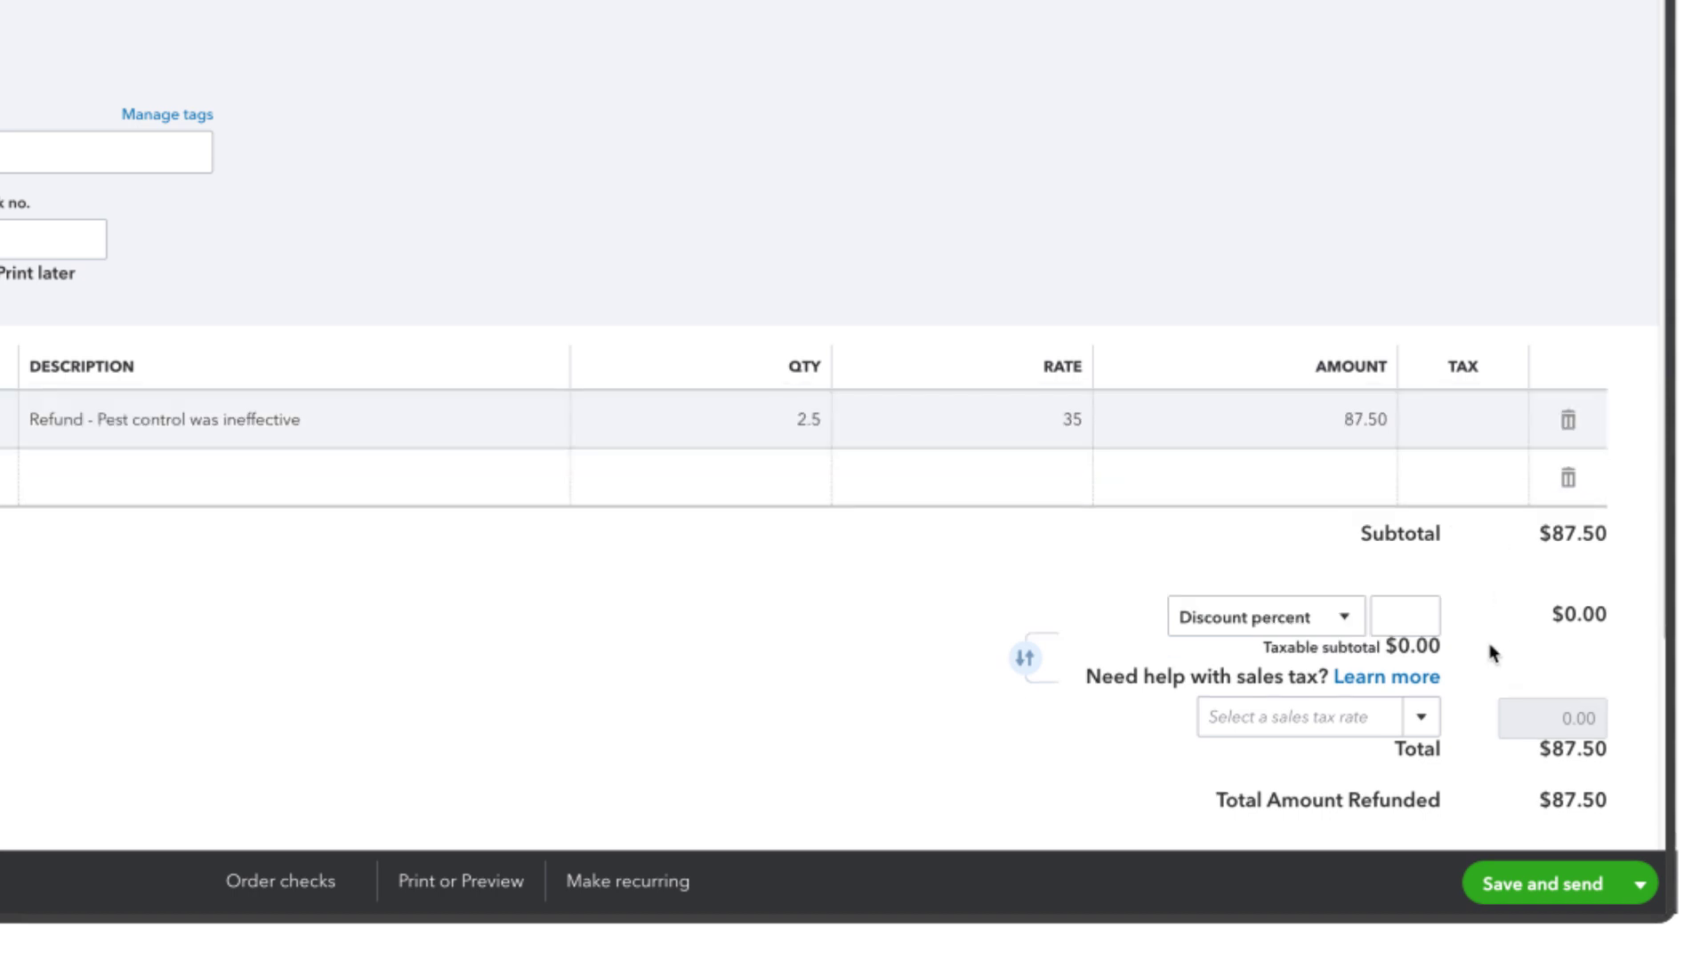
left_click(1640, 886)
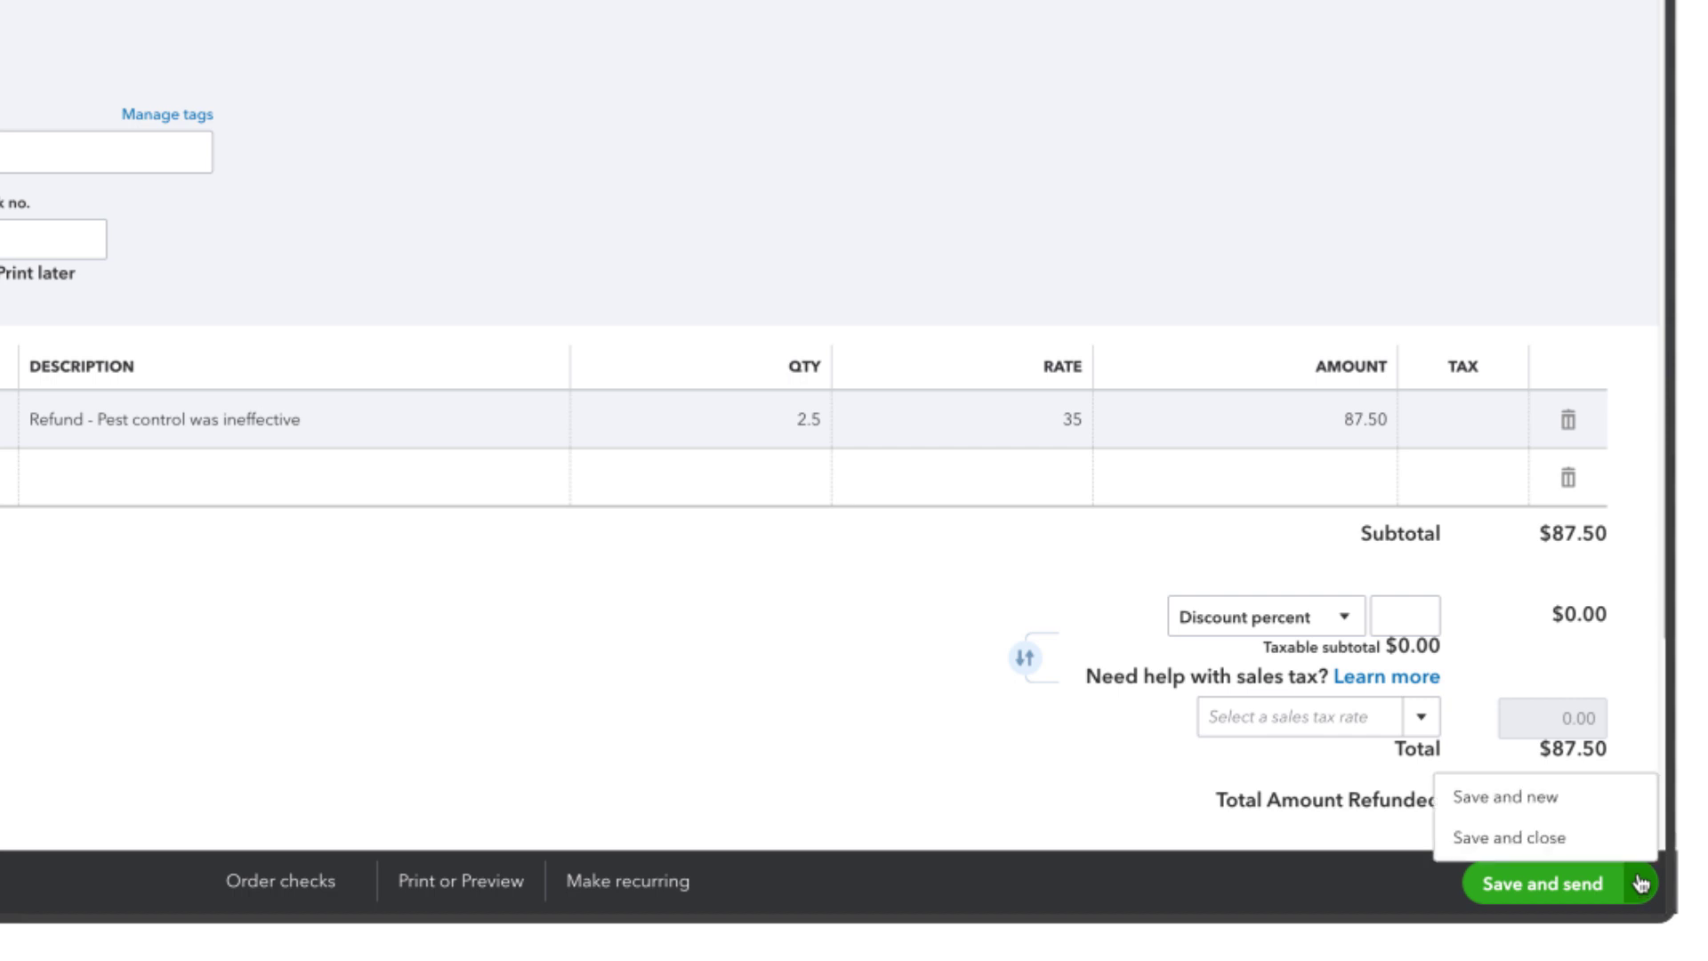
left_click(1509, 837)
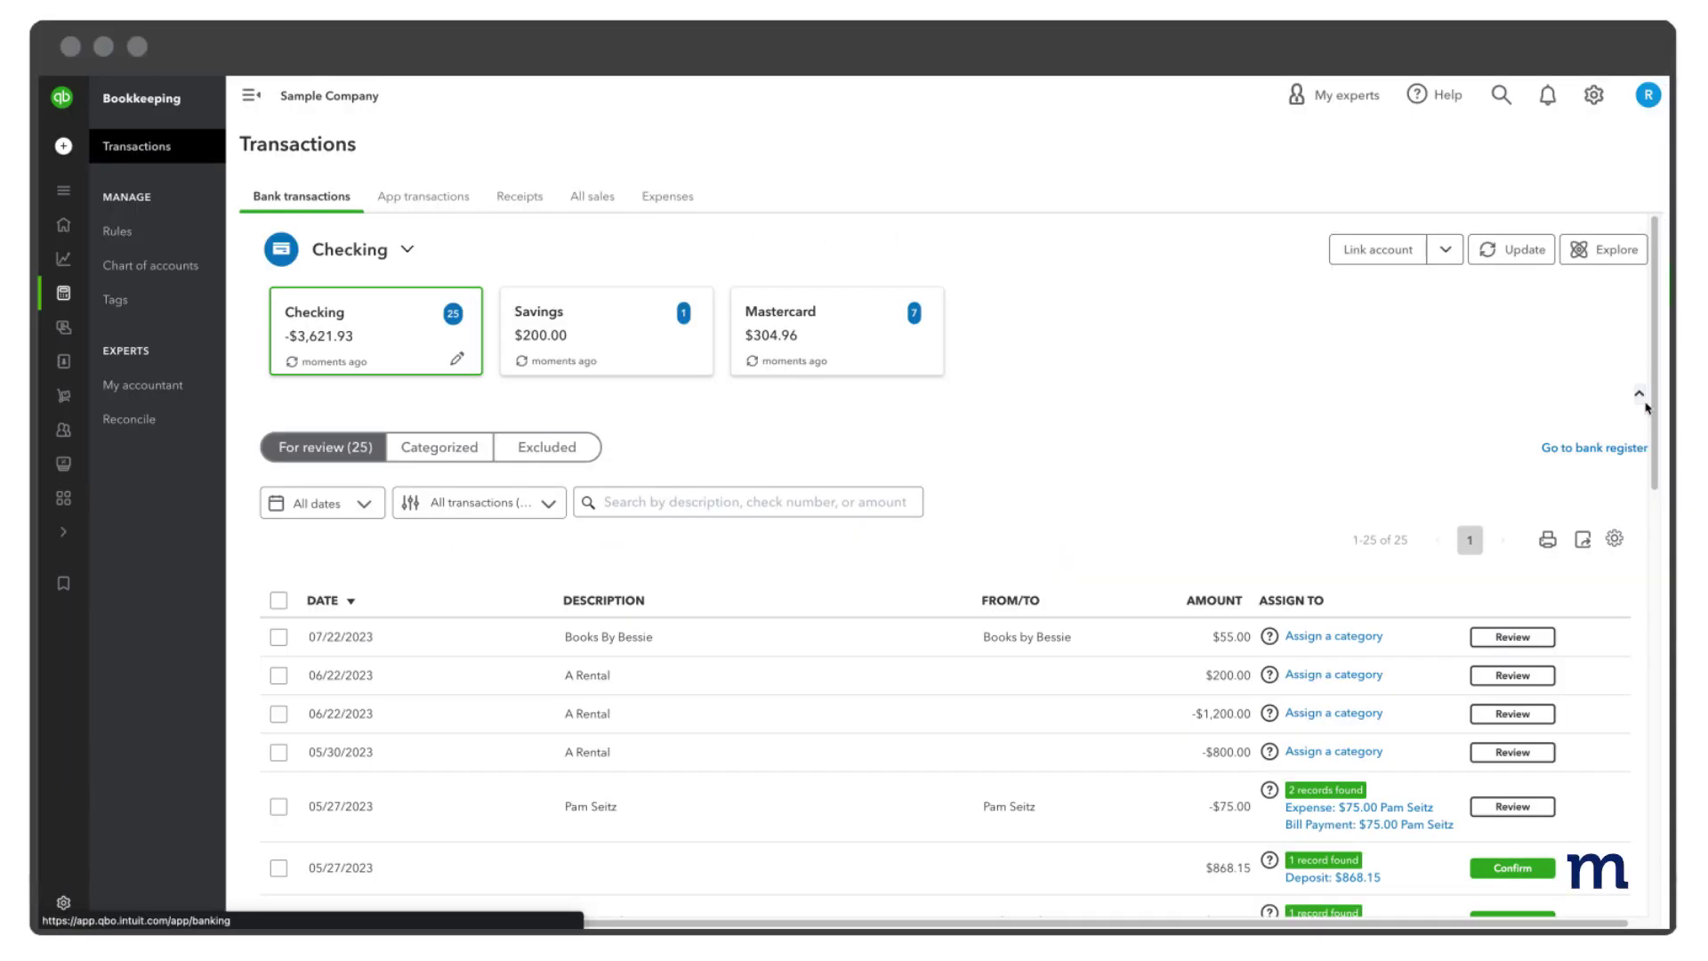
Step: Browse the Savings and Mastercard bank transactions, then return to the Checking account's feed
left_click_drag(1653, 393, 1655, 678)
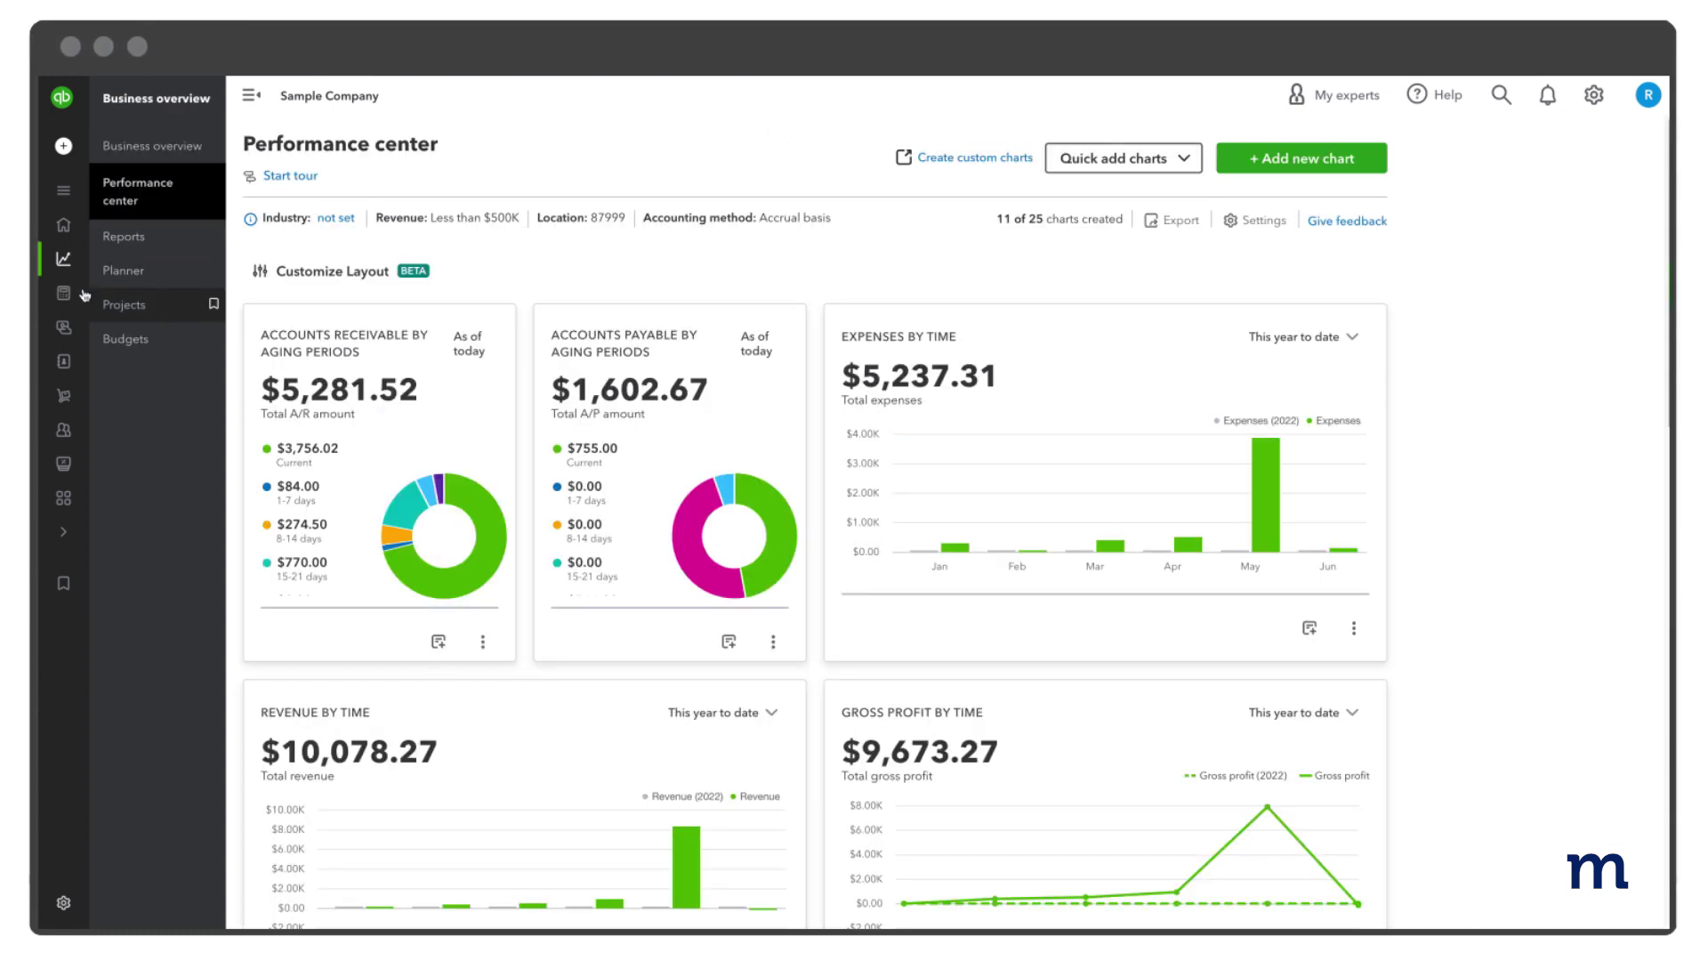
left_click(80, 296)
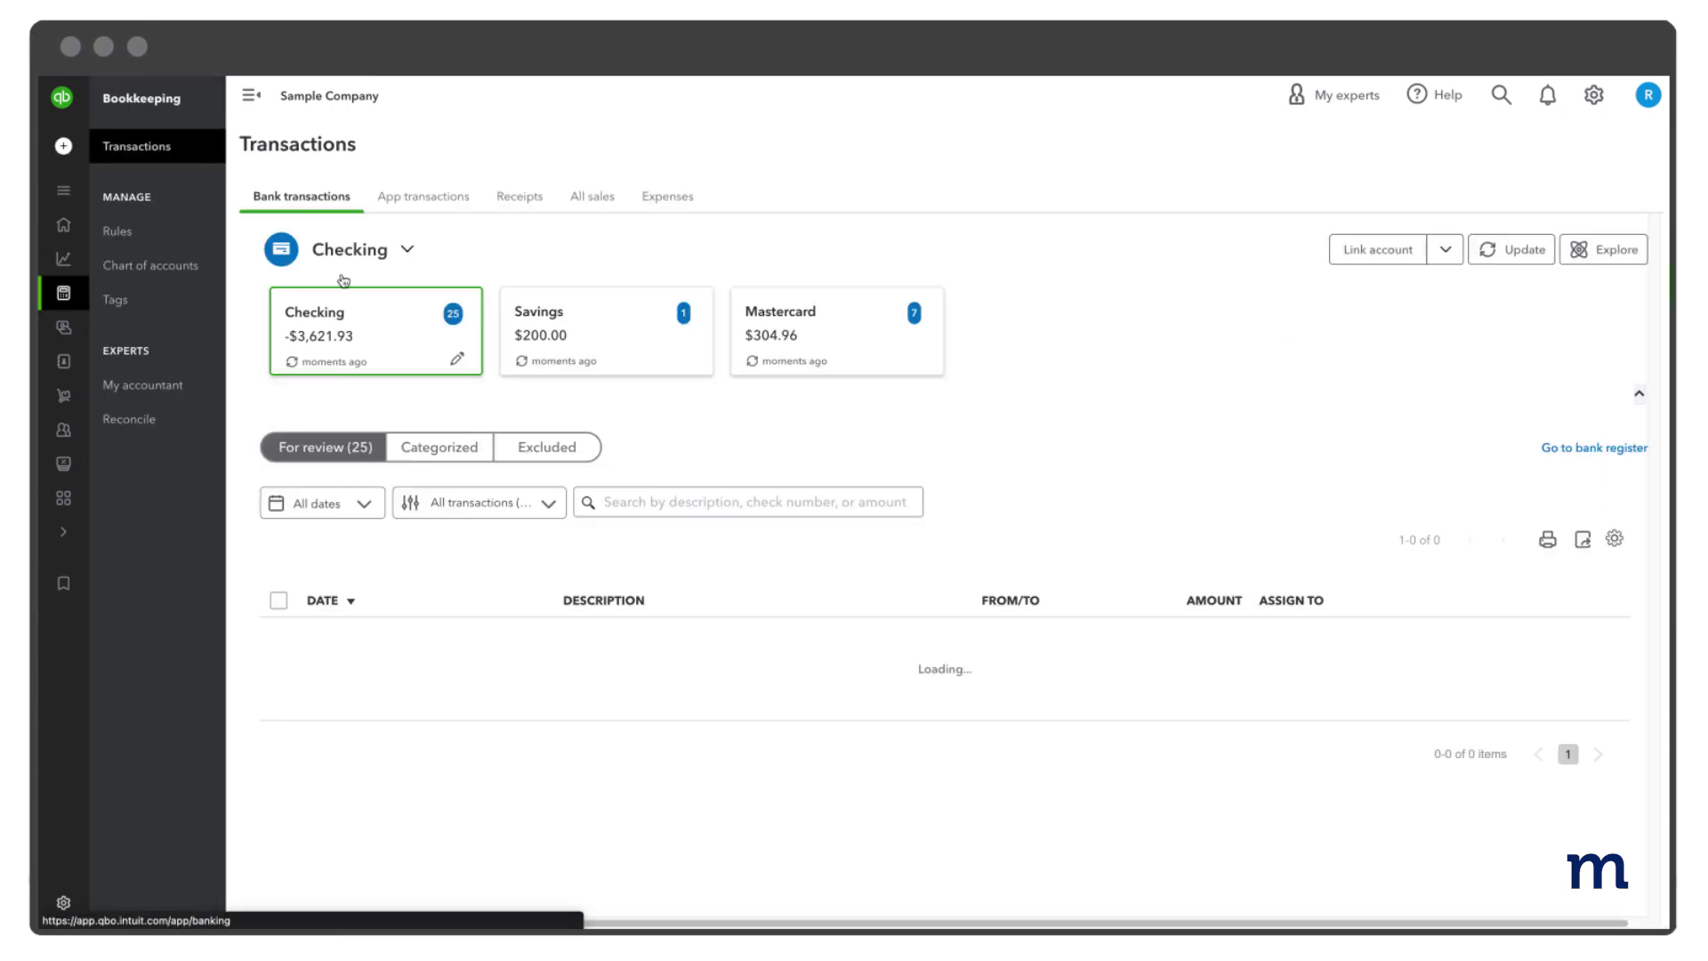
left_click(616, 305)
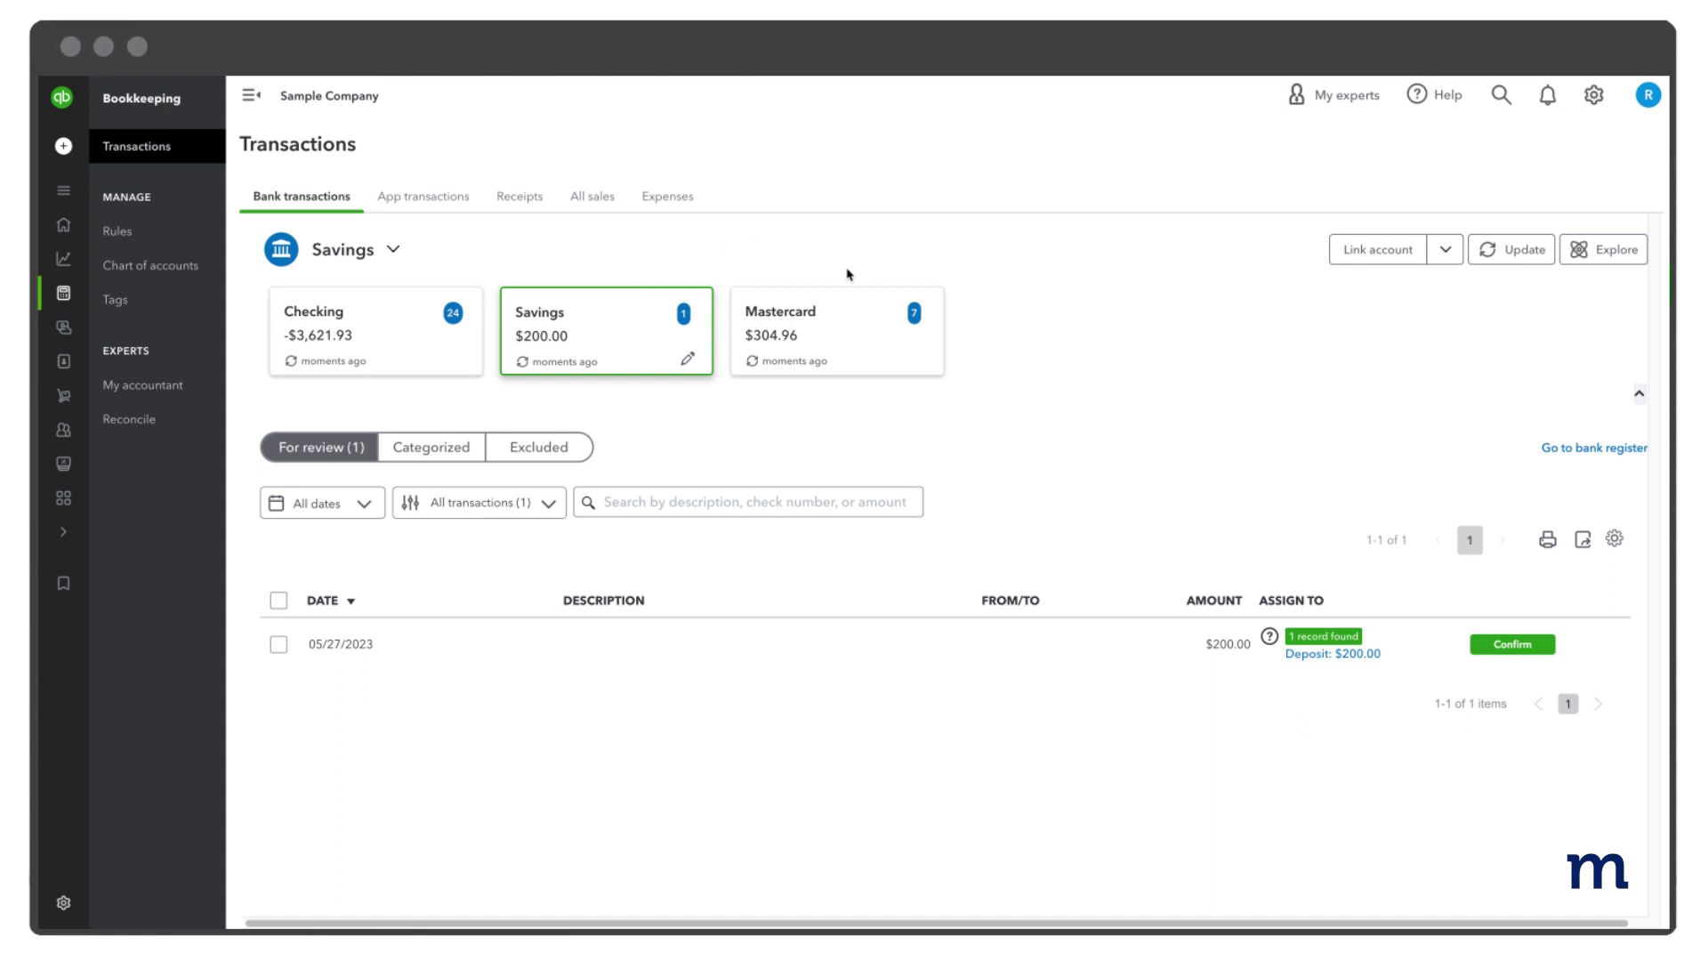
left_click(857, 310)
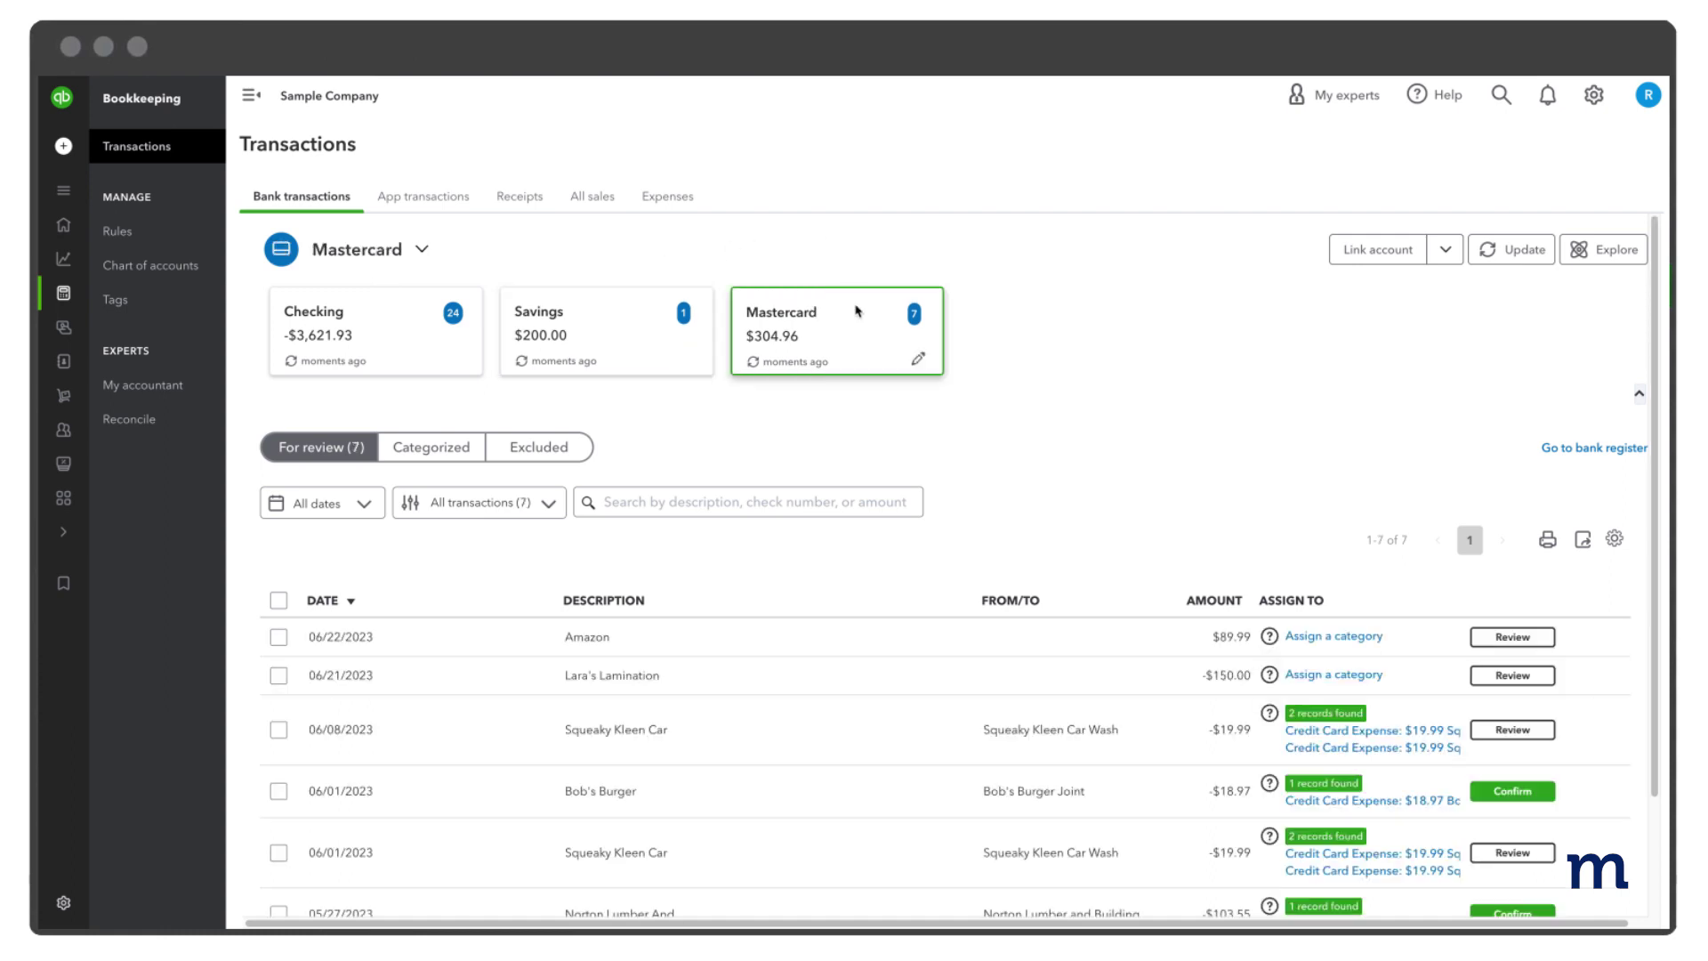
left_click(414, 301)
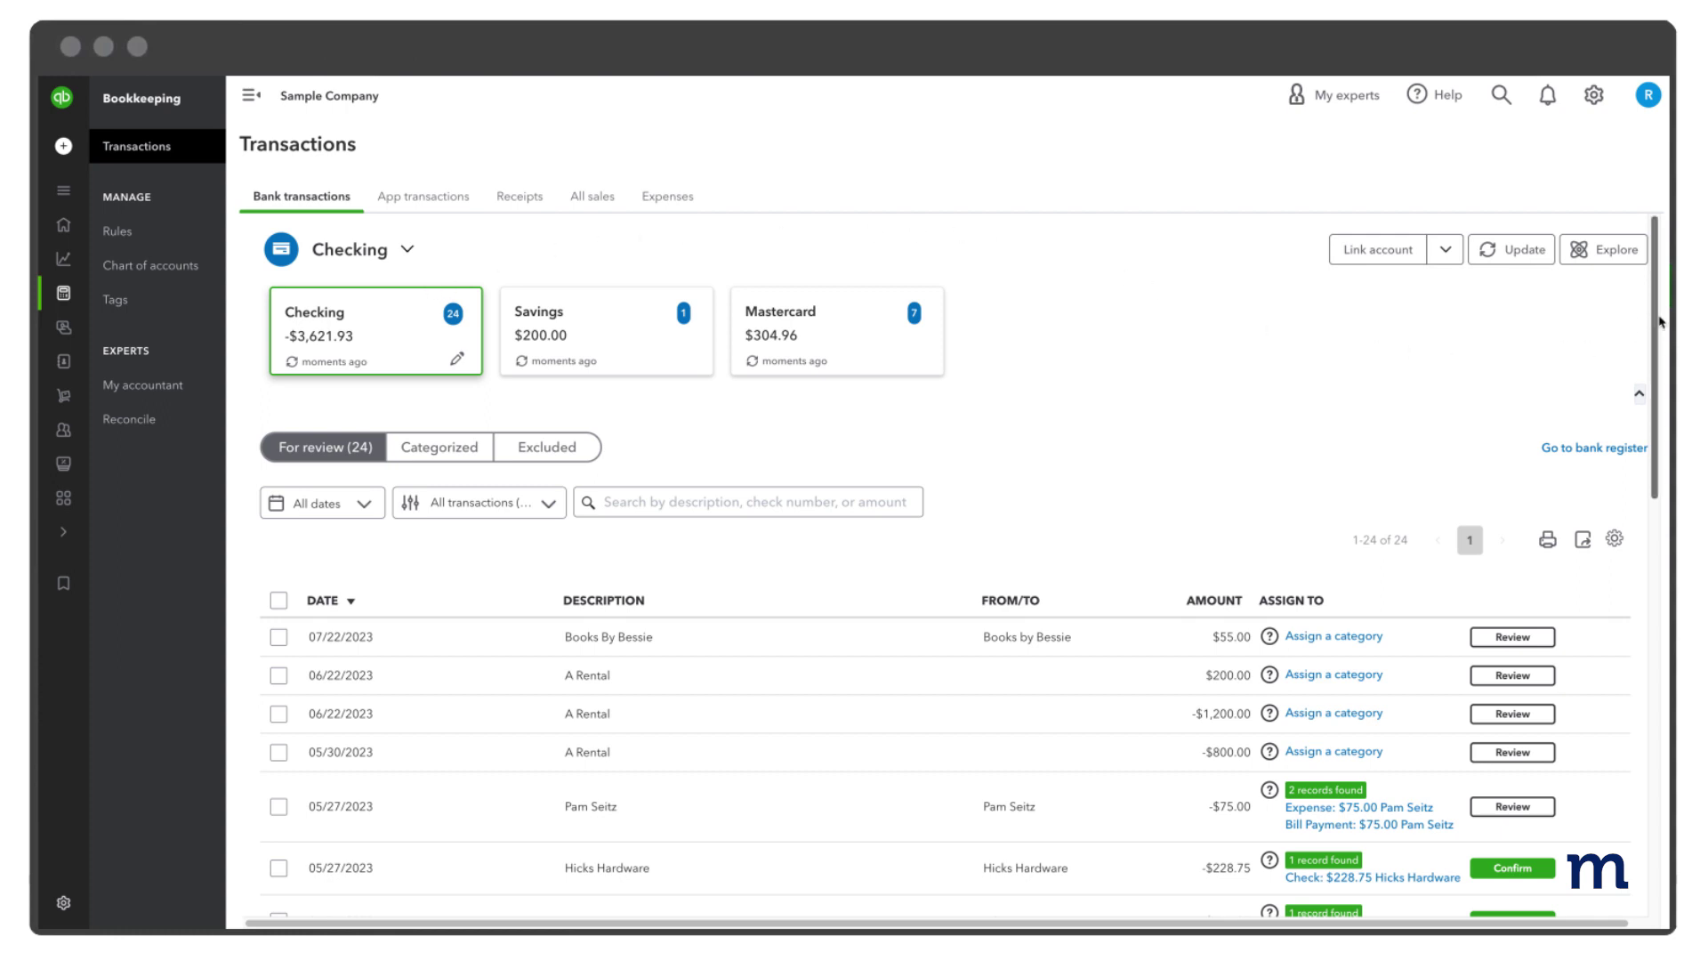
Step: Review the suggested match for the Hicks Hardware transaction, then close it
left_click_drag(1660, 323, 1661, 451)
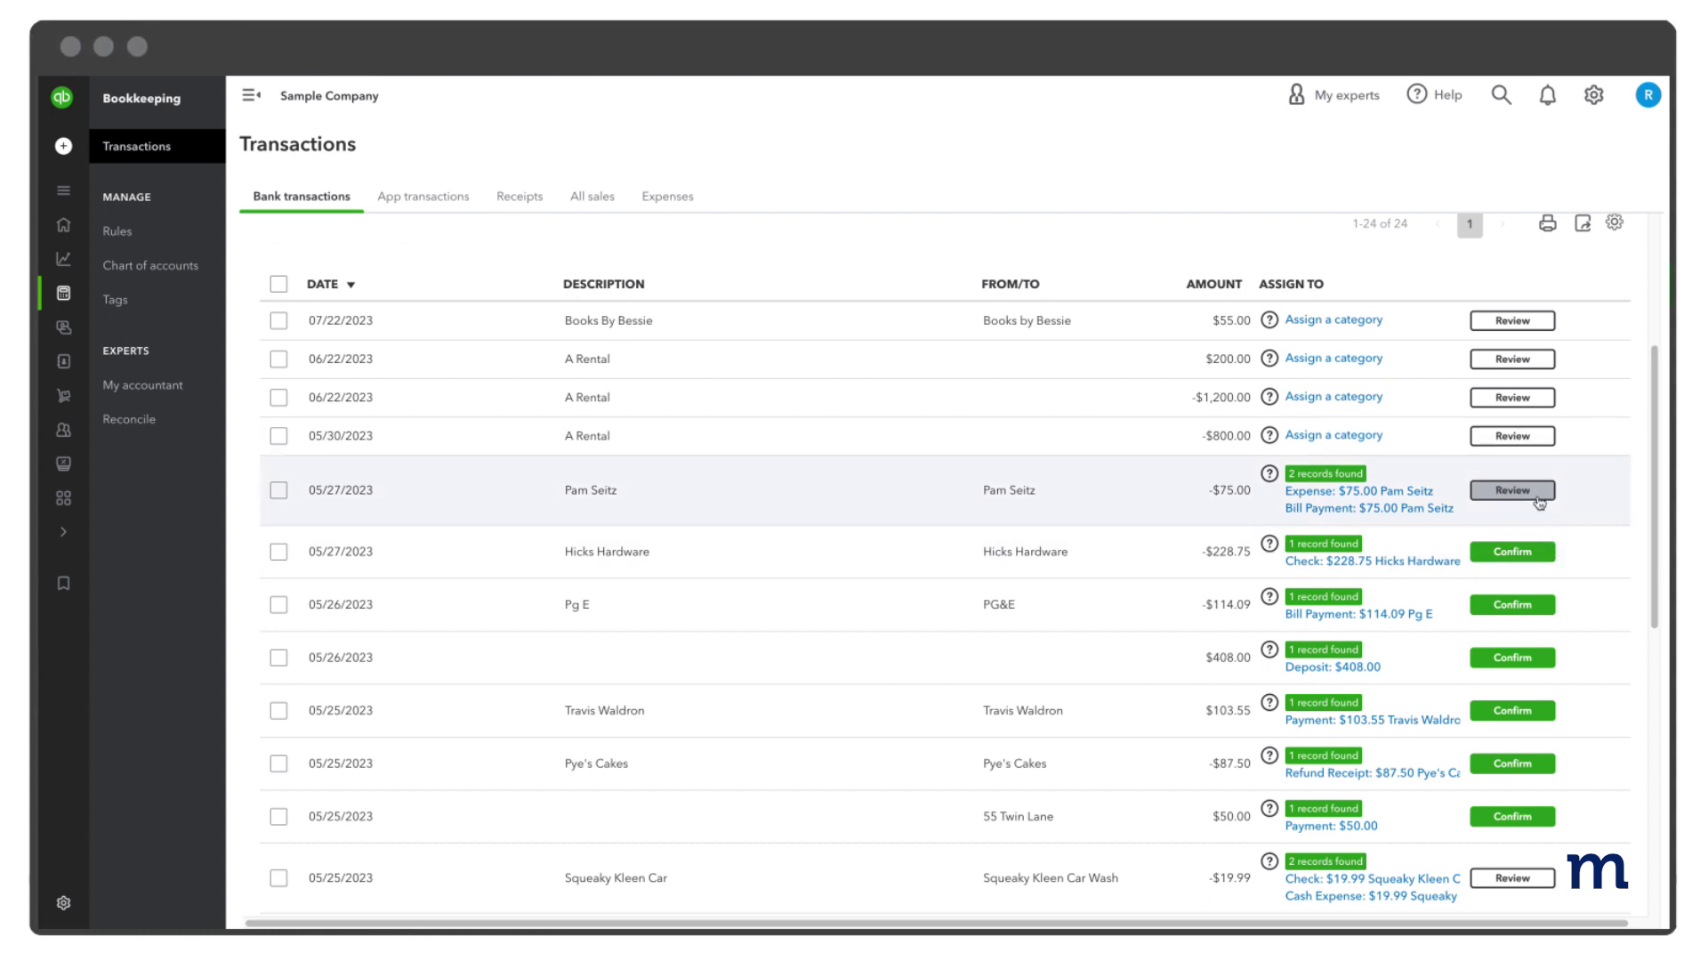
left_click(1592, 550)
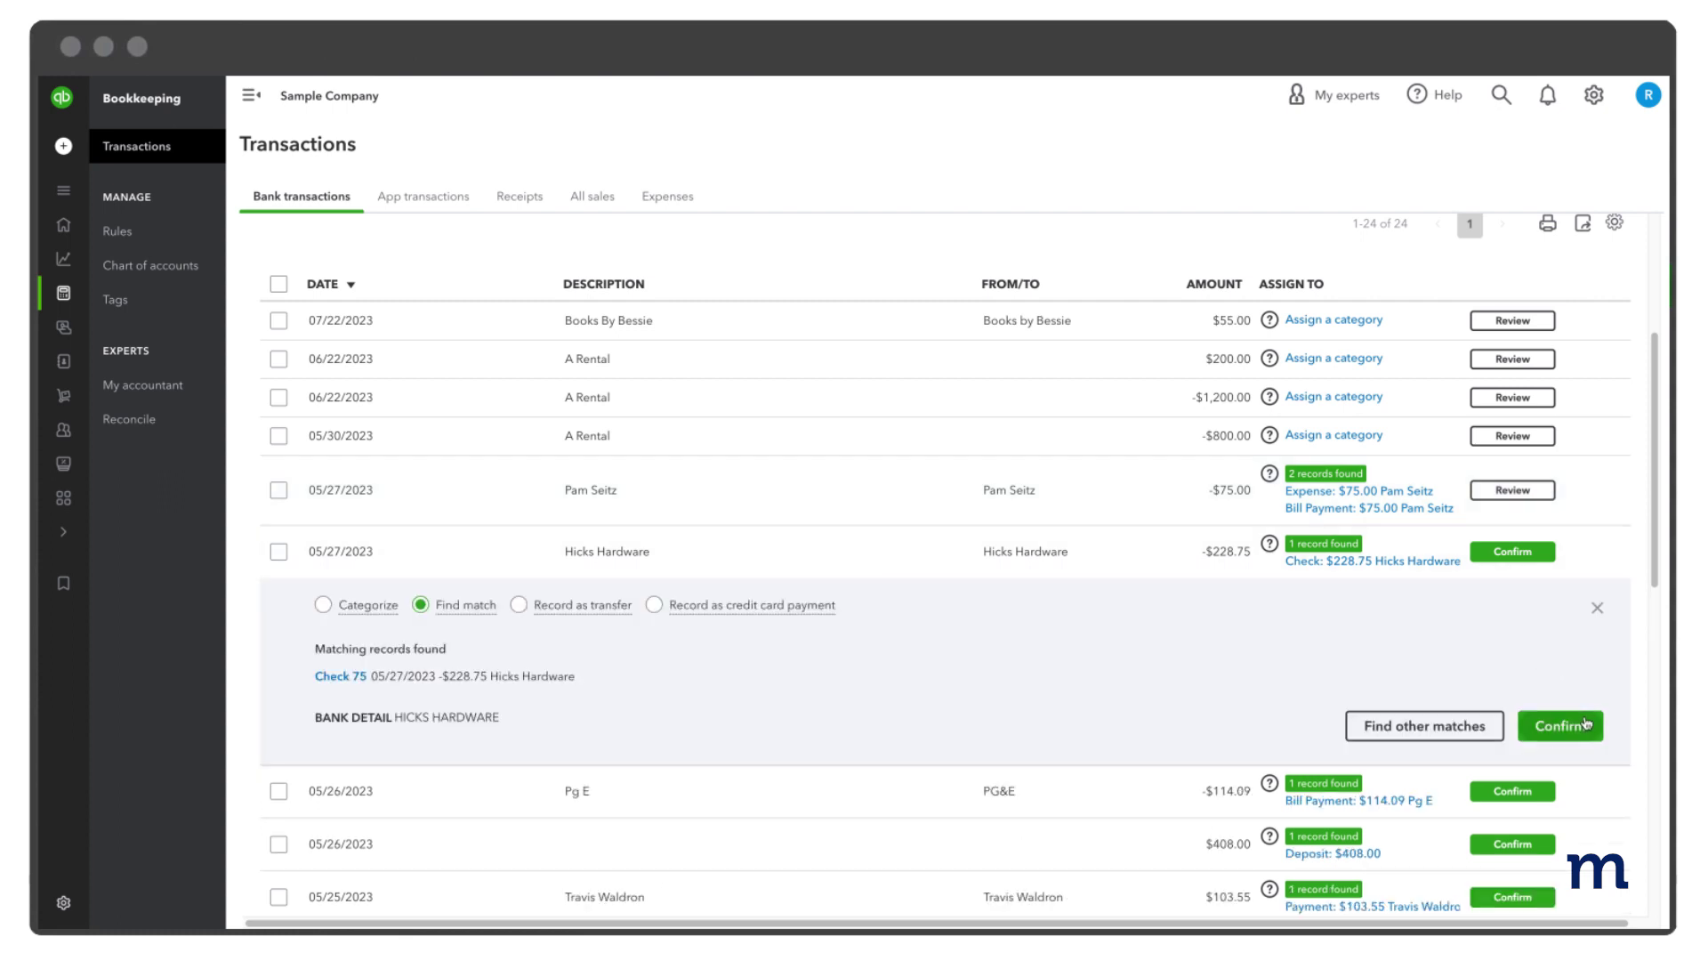
left_click(1597, 607)
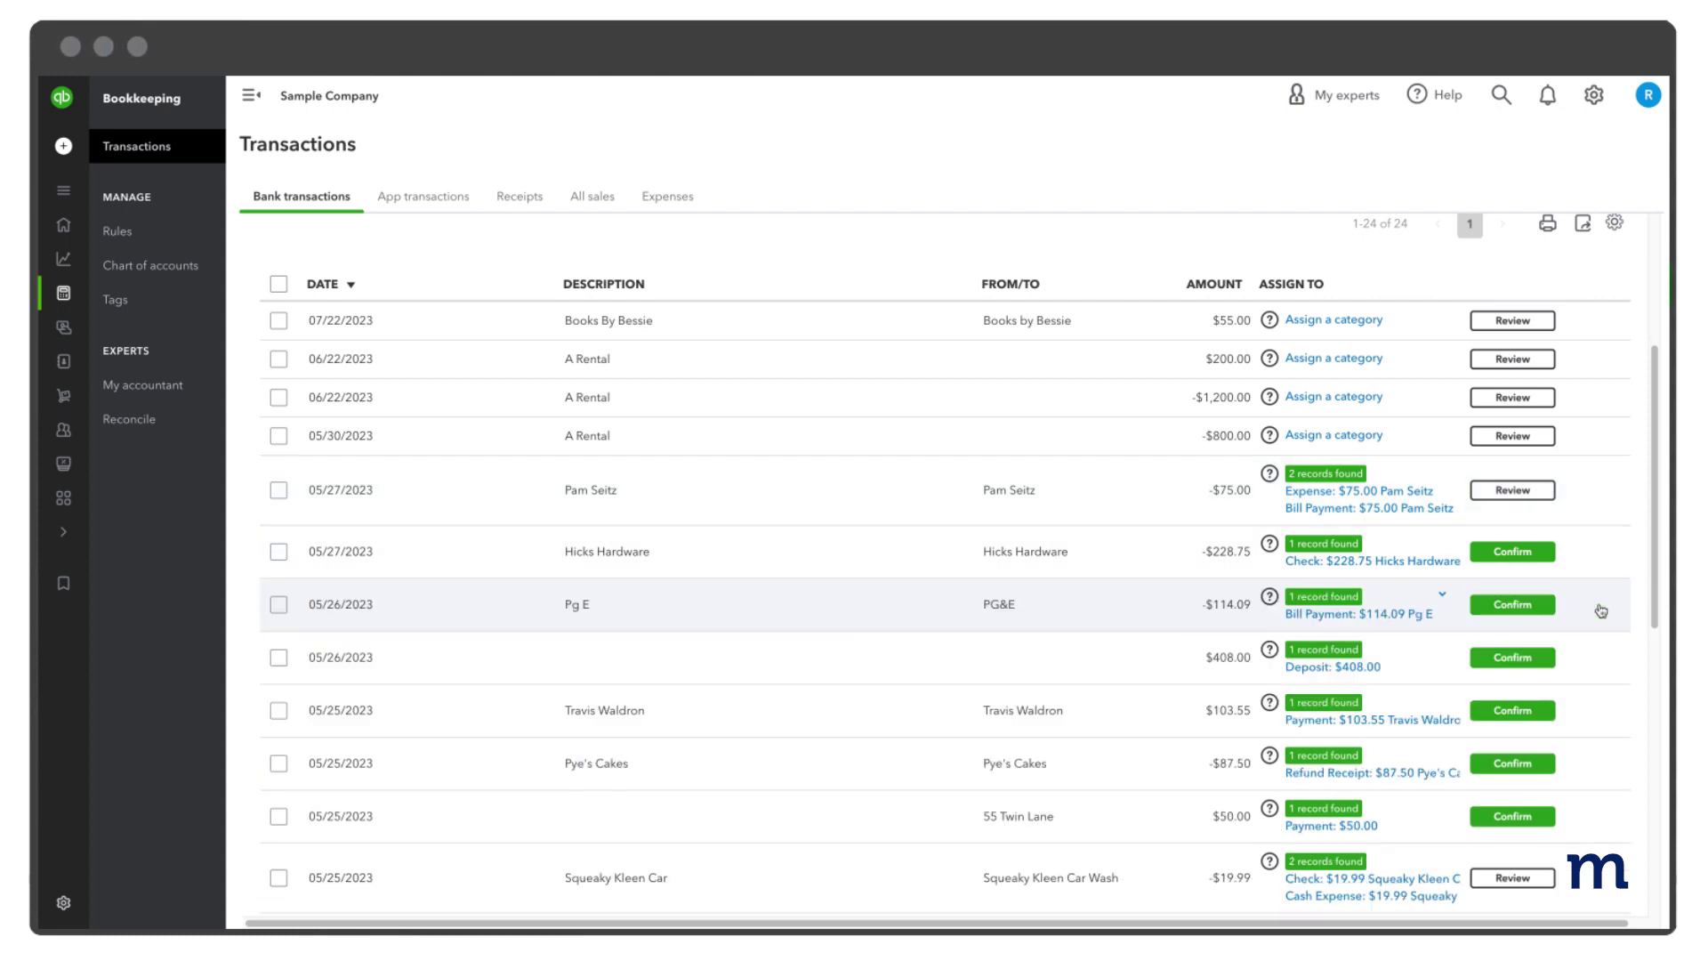
Step: Expand the $55.00 Books By Bessie row and choose the Refunds-Allowances category
left_click(1590, 334)
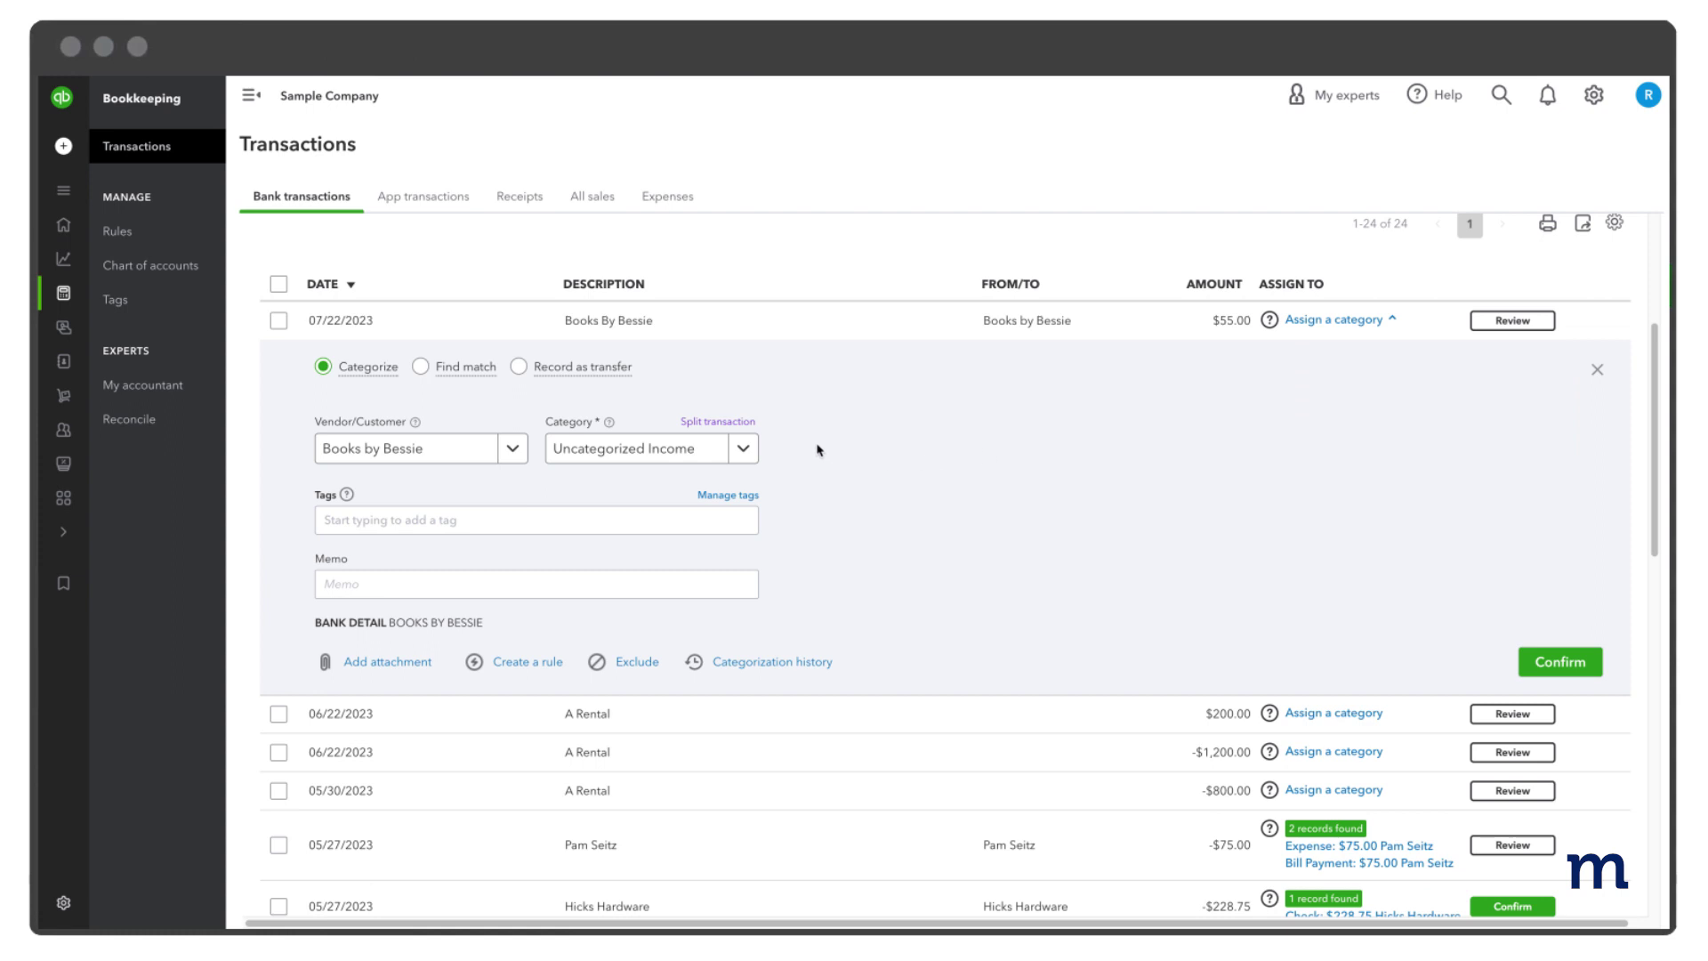
left_click(745, 451)
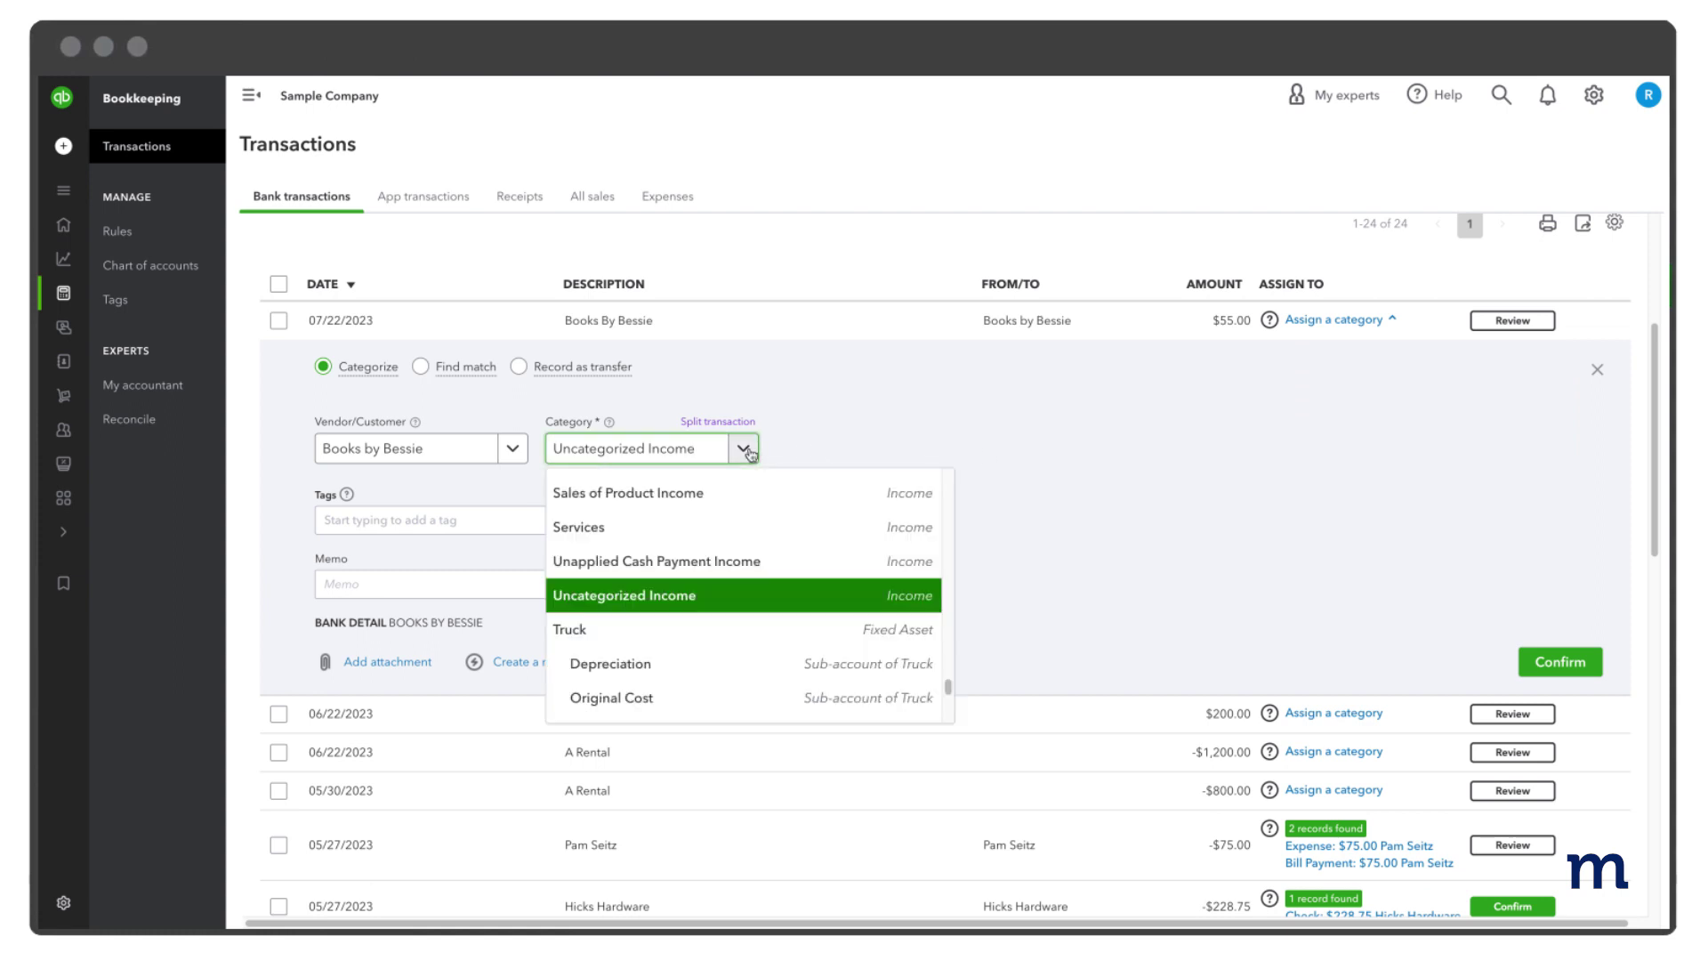
scroll(841, 678, "up", 3)
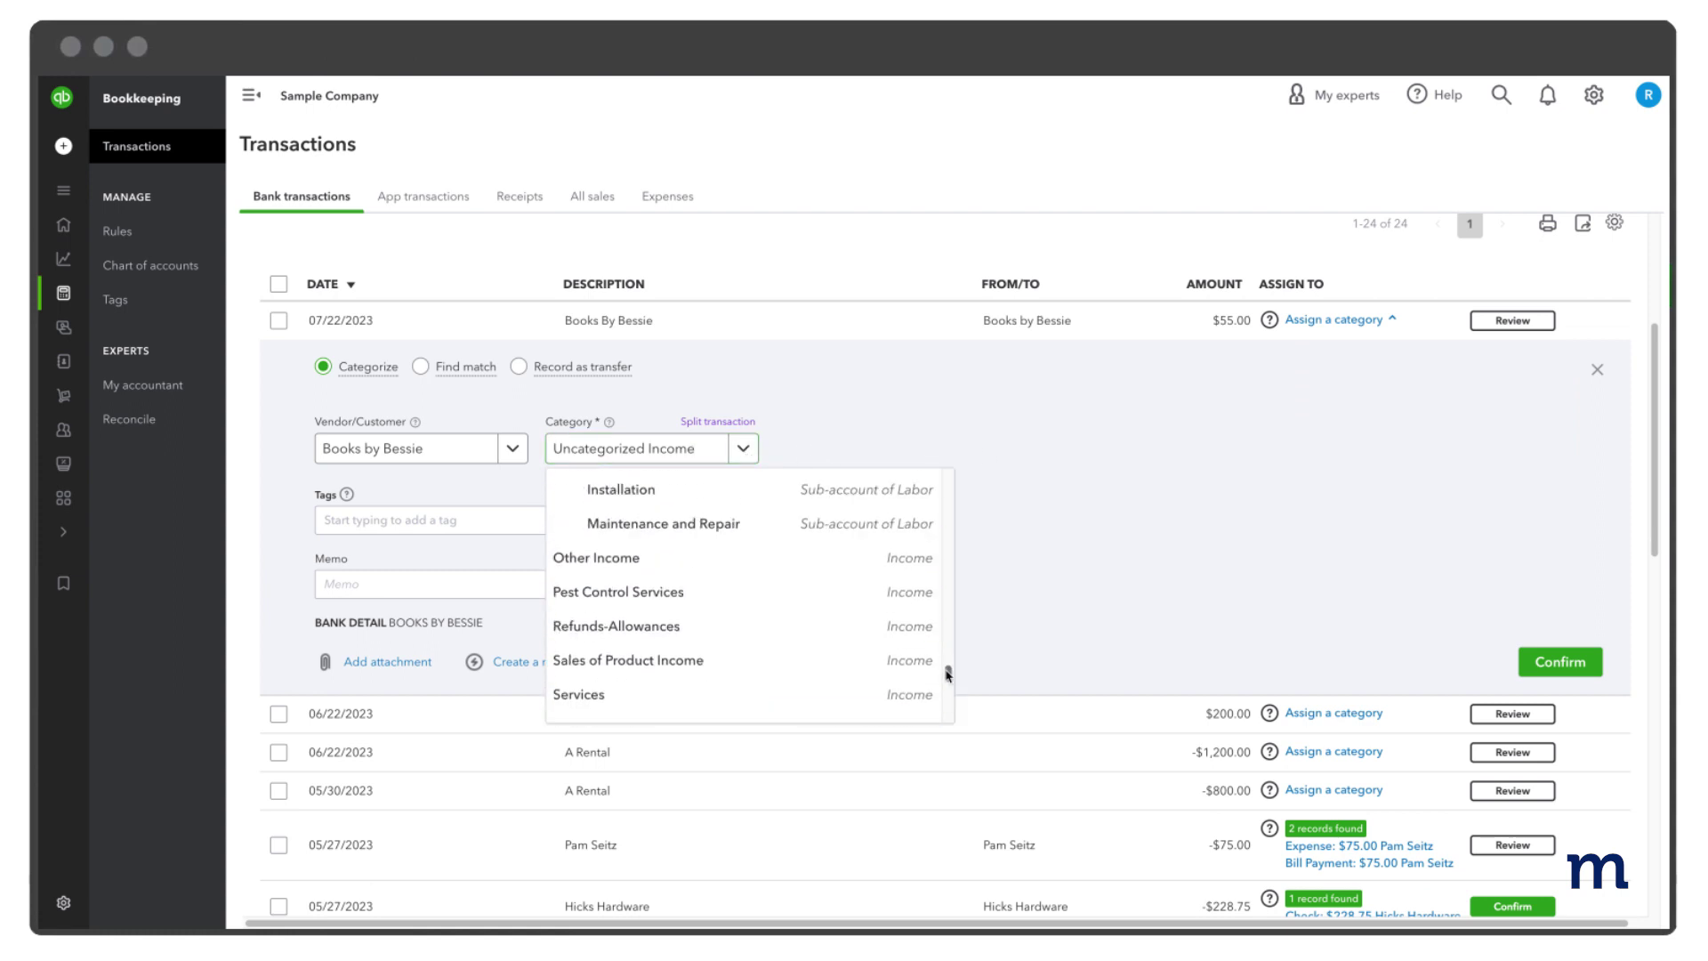
left_click(746, 627)
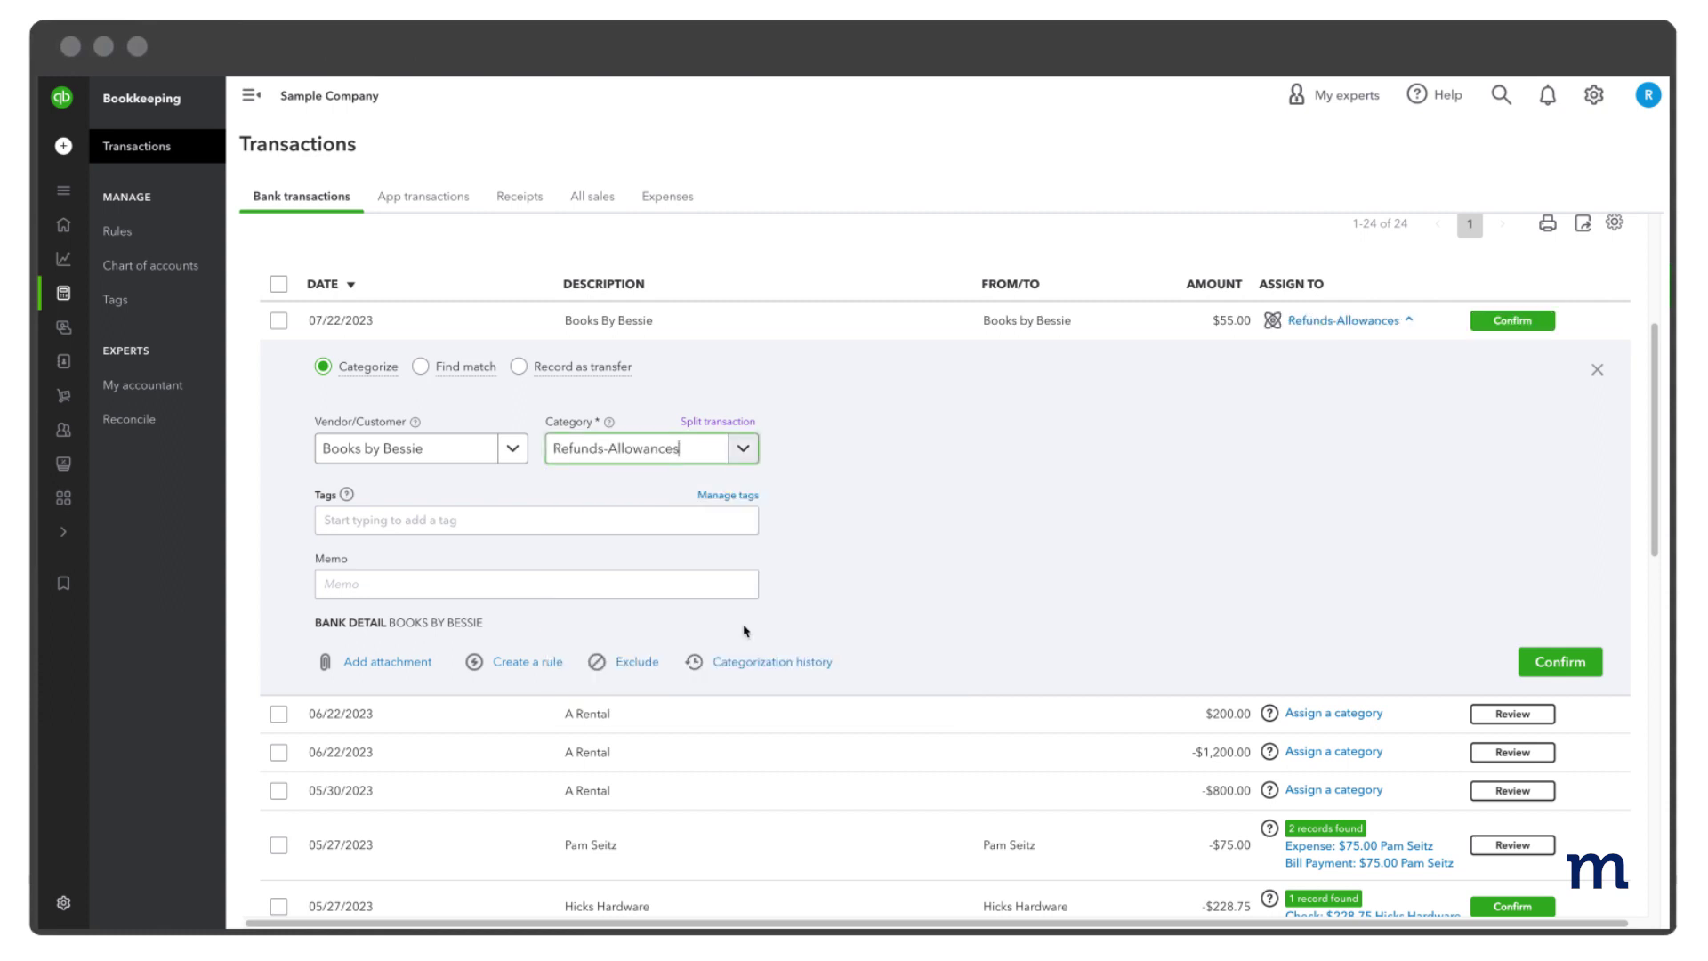